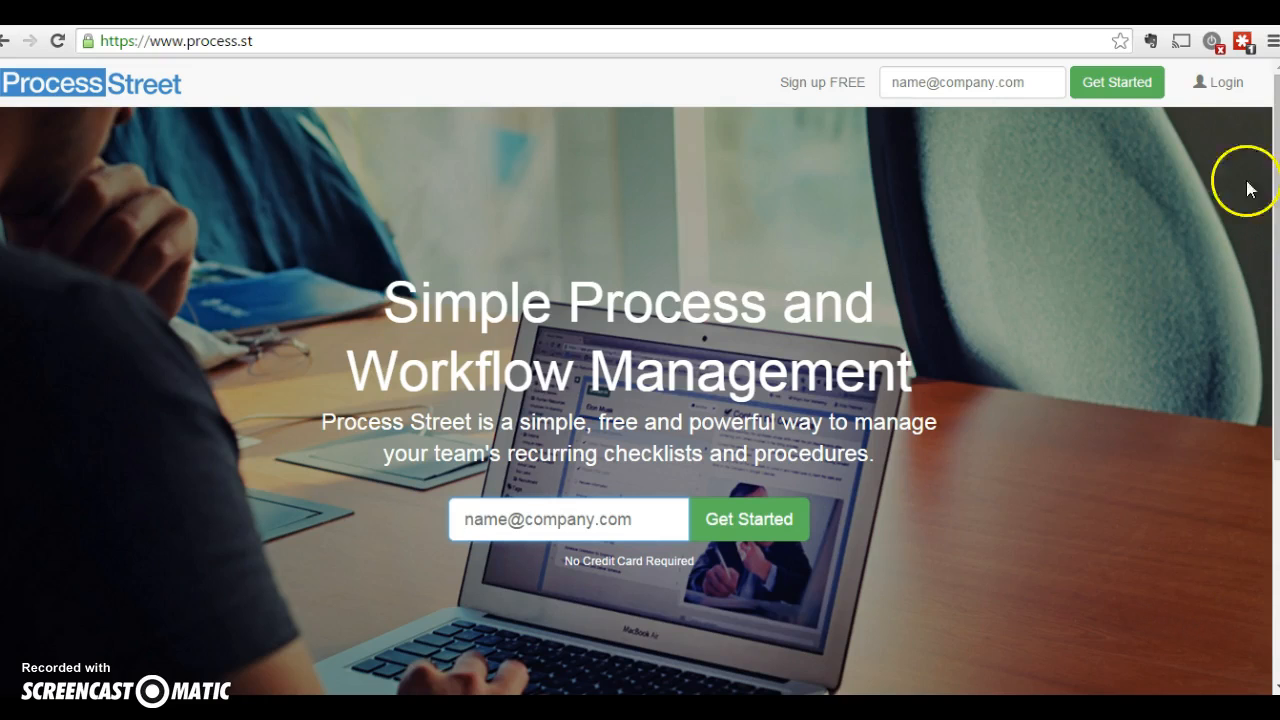
- Log in to Process Street and open the Client Intake Process template for editing
left_click(1232, 90)
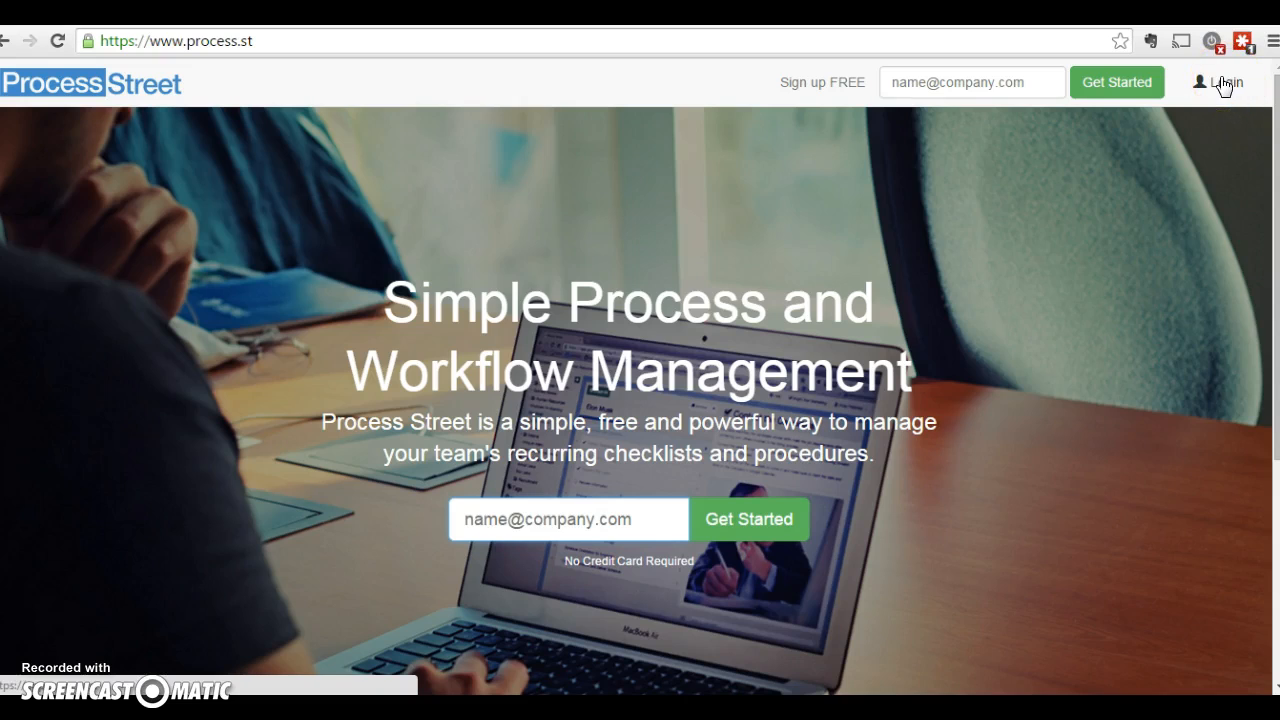
left_click(1224, 84)
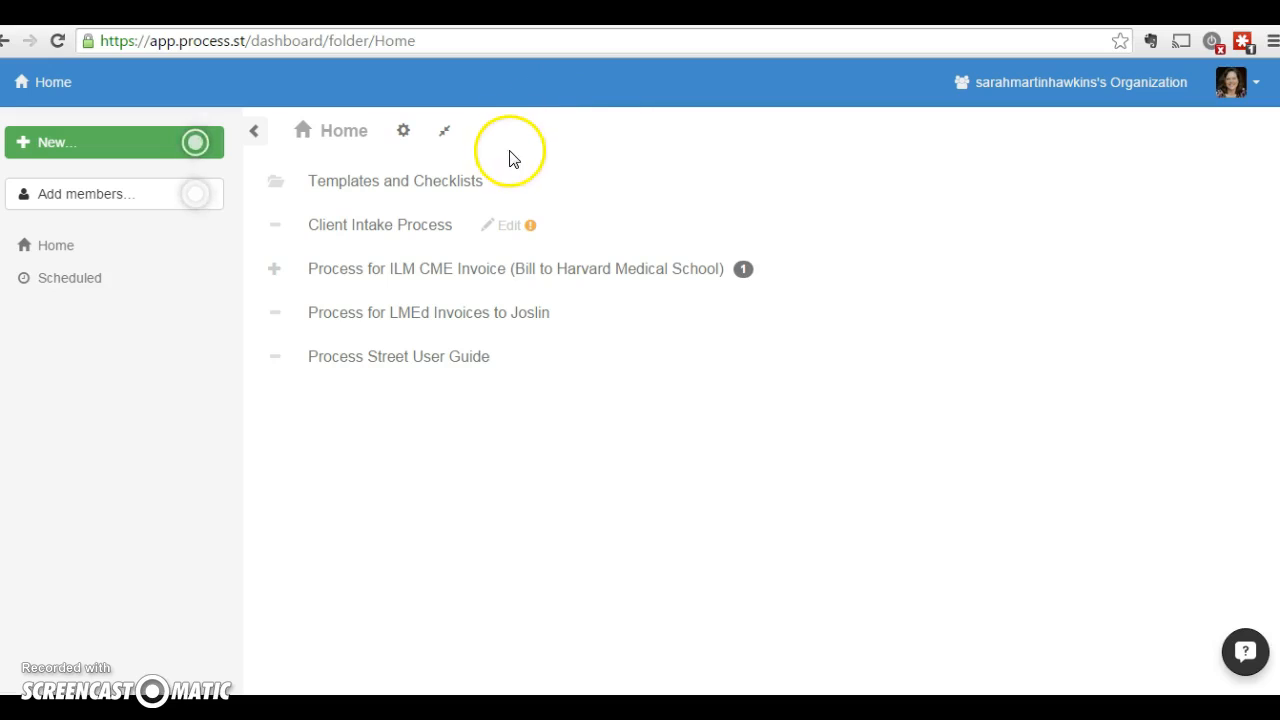
left_click(403, 239)
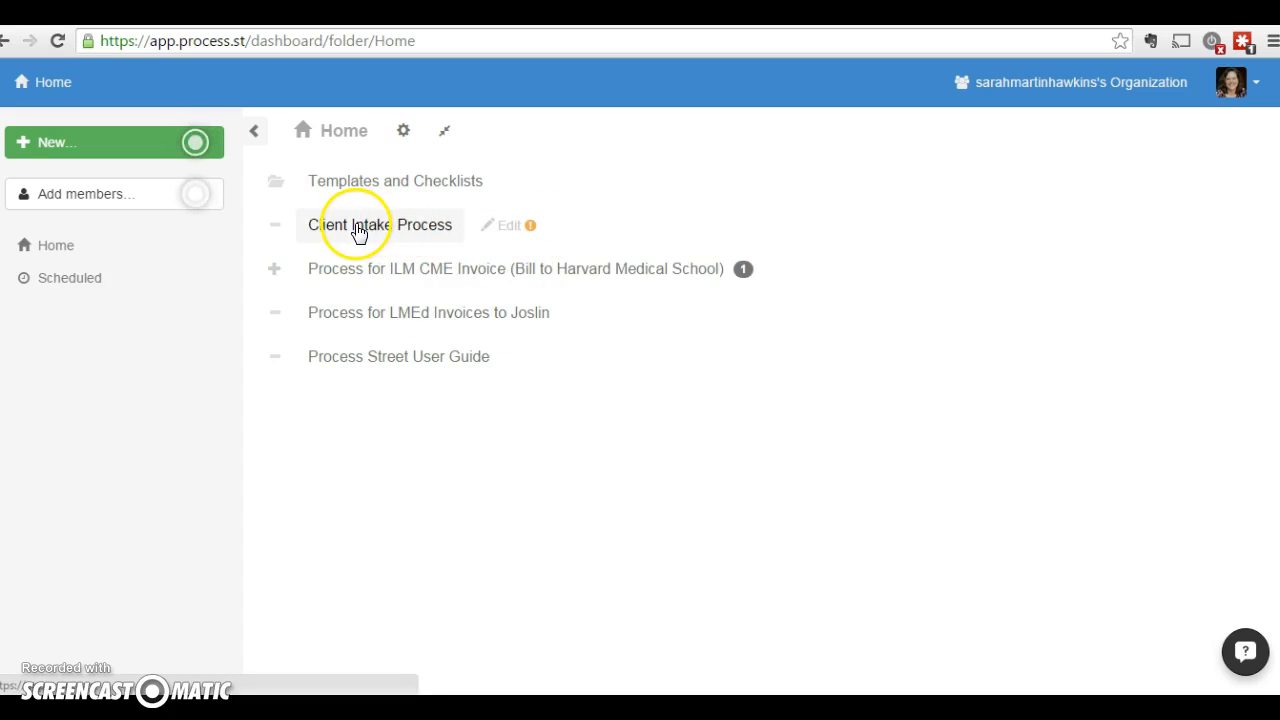
left_click(358, 230)
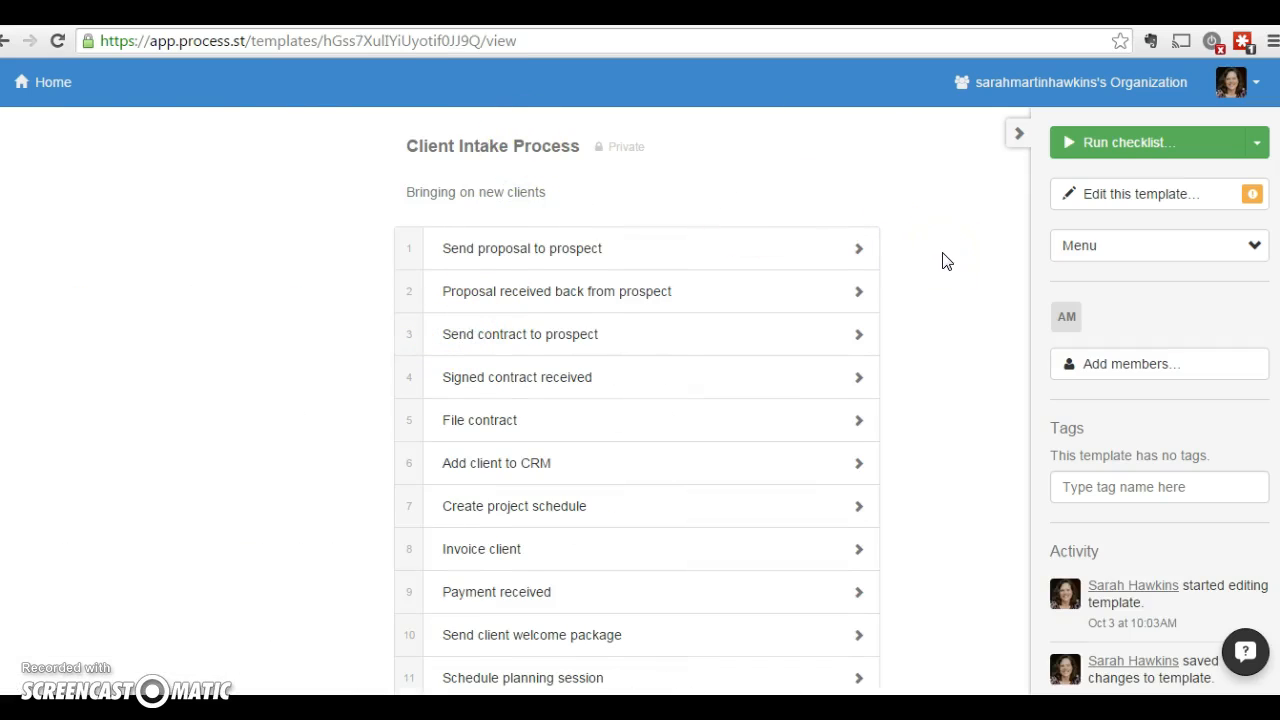
scroll(943, 255, "down", 1)
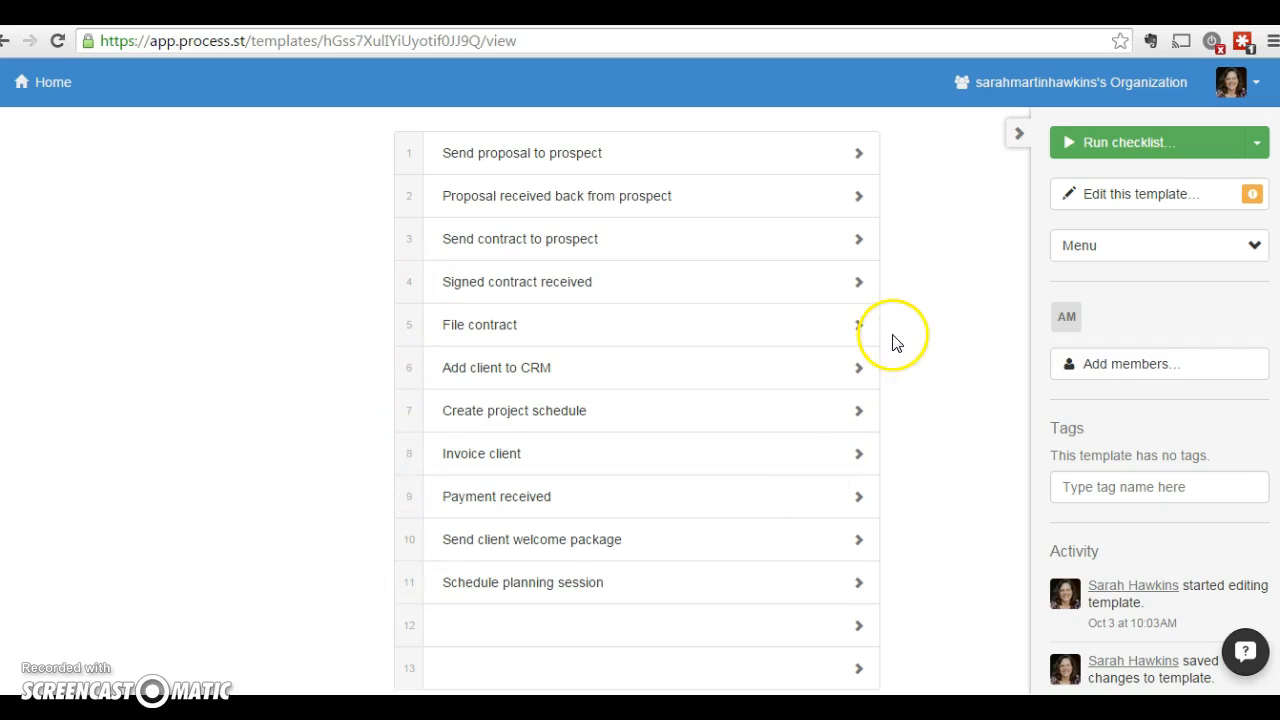
left_click(1099, 197)
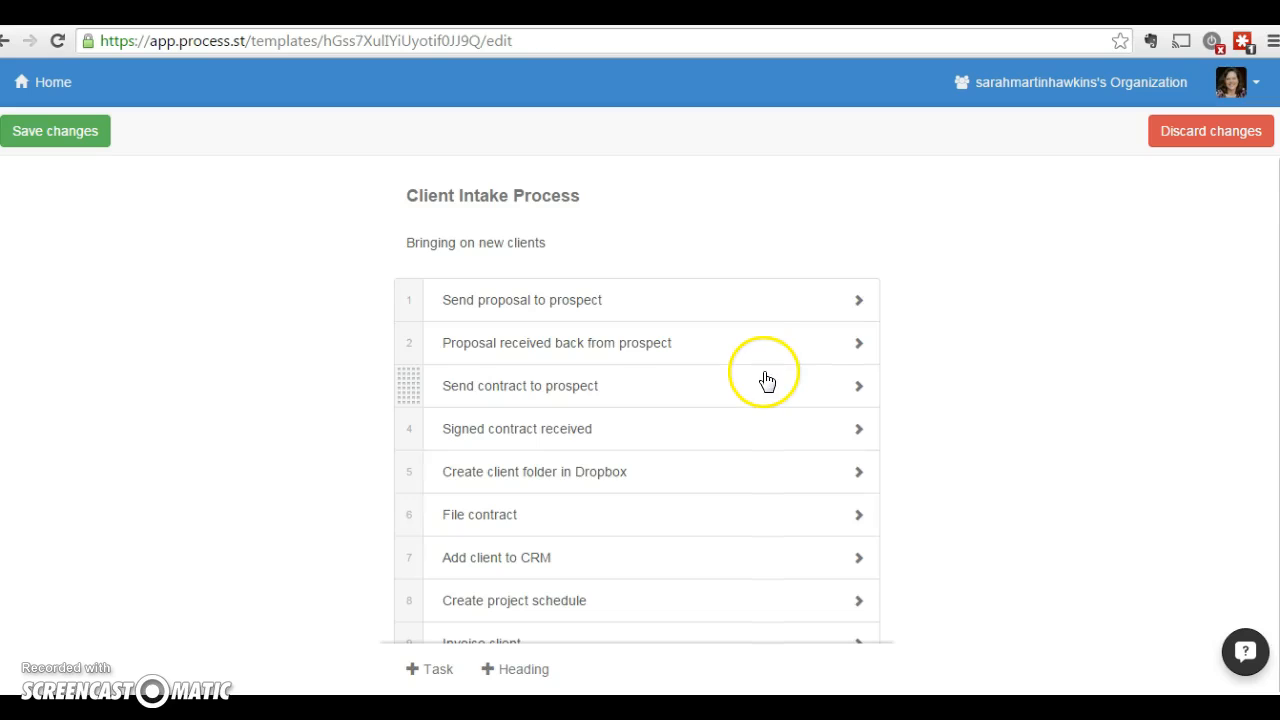
- Review the email fields and the attached proposal document in the Send proposal to prospect task
left_click(538, 299)
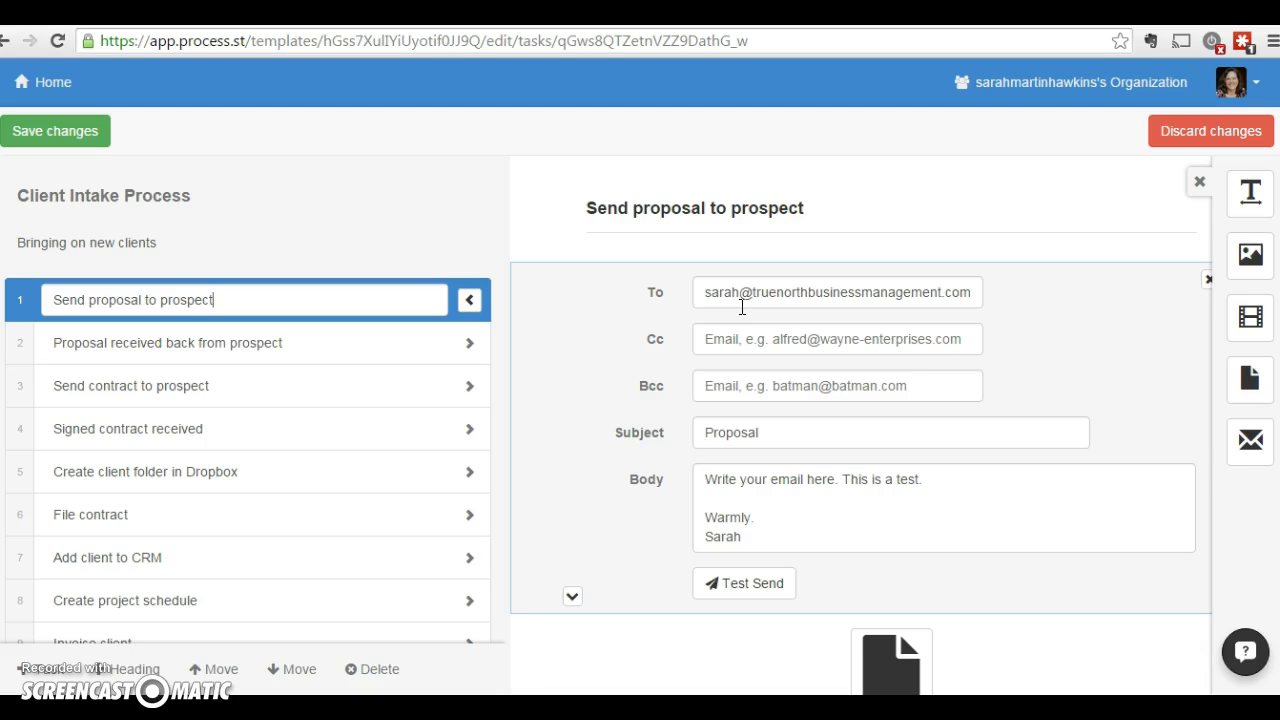
left_click(824, 365)
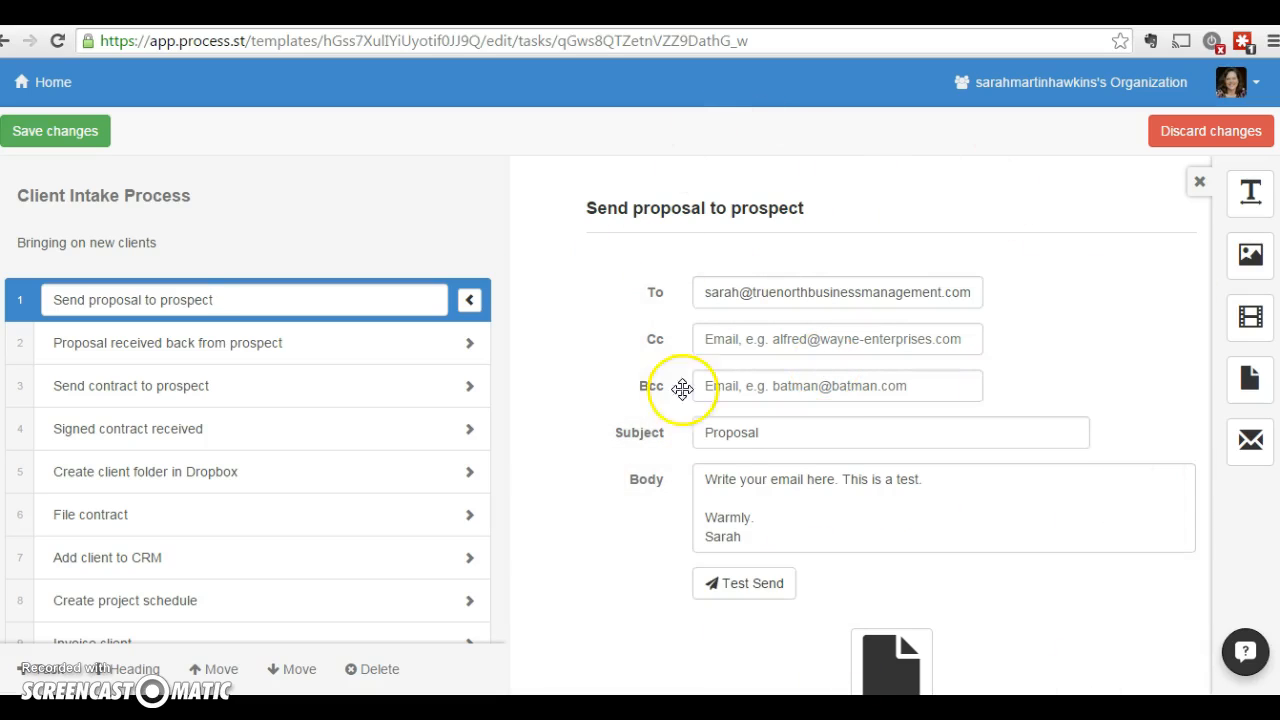
scroll(874, 449, "down", 1)
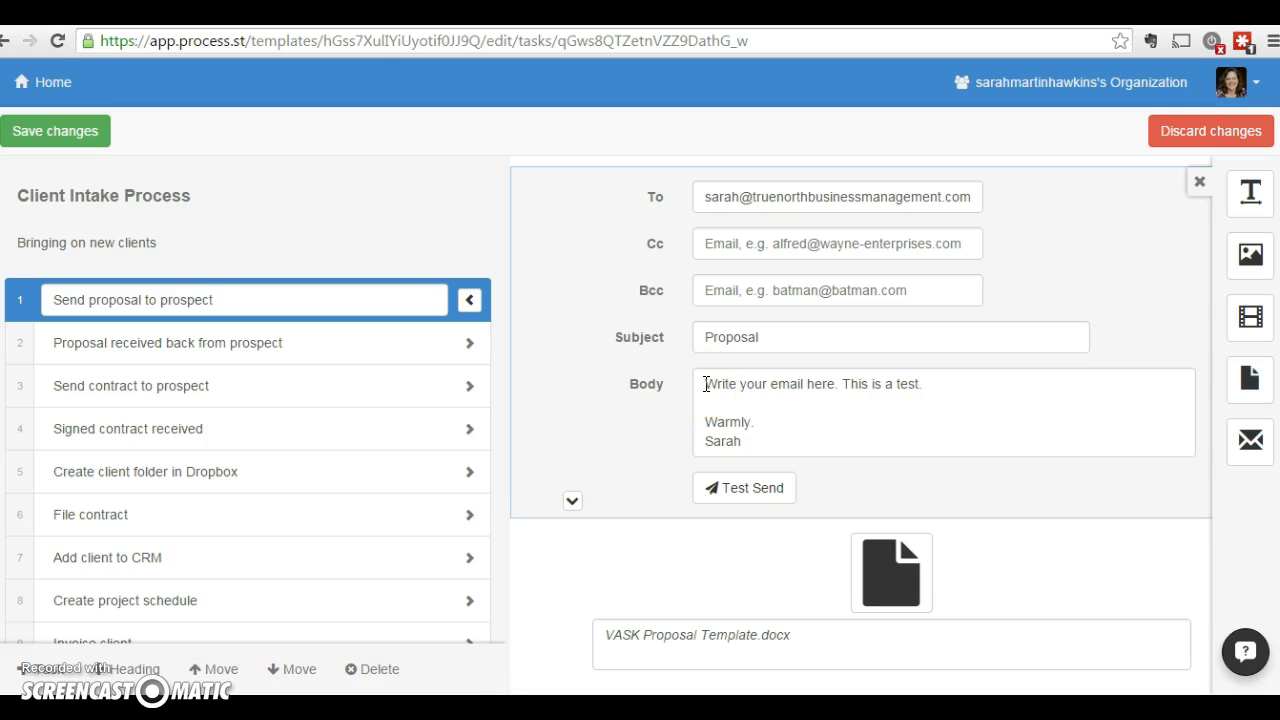
left_click(959, 392)
scroll(959, 392, "down", 1)
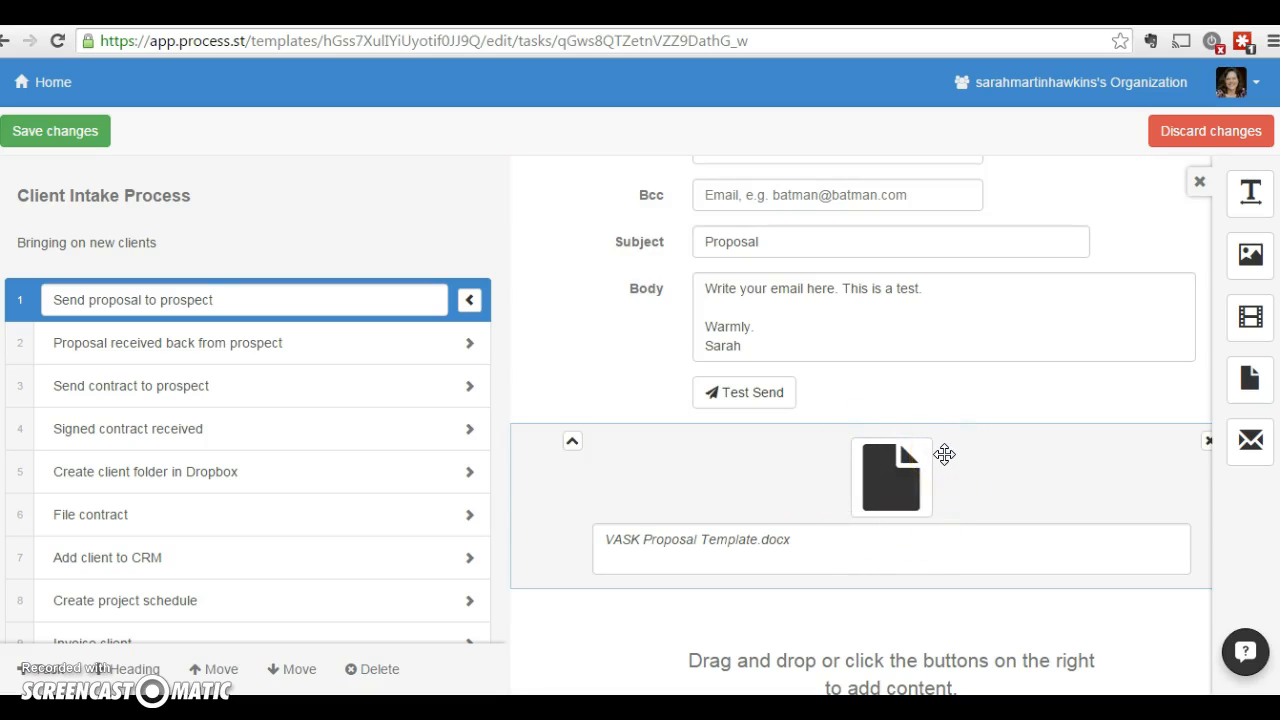
scroll(1000, 491, "up", 2)
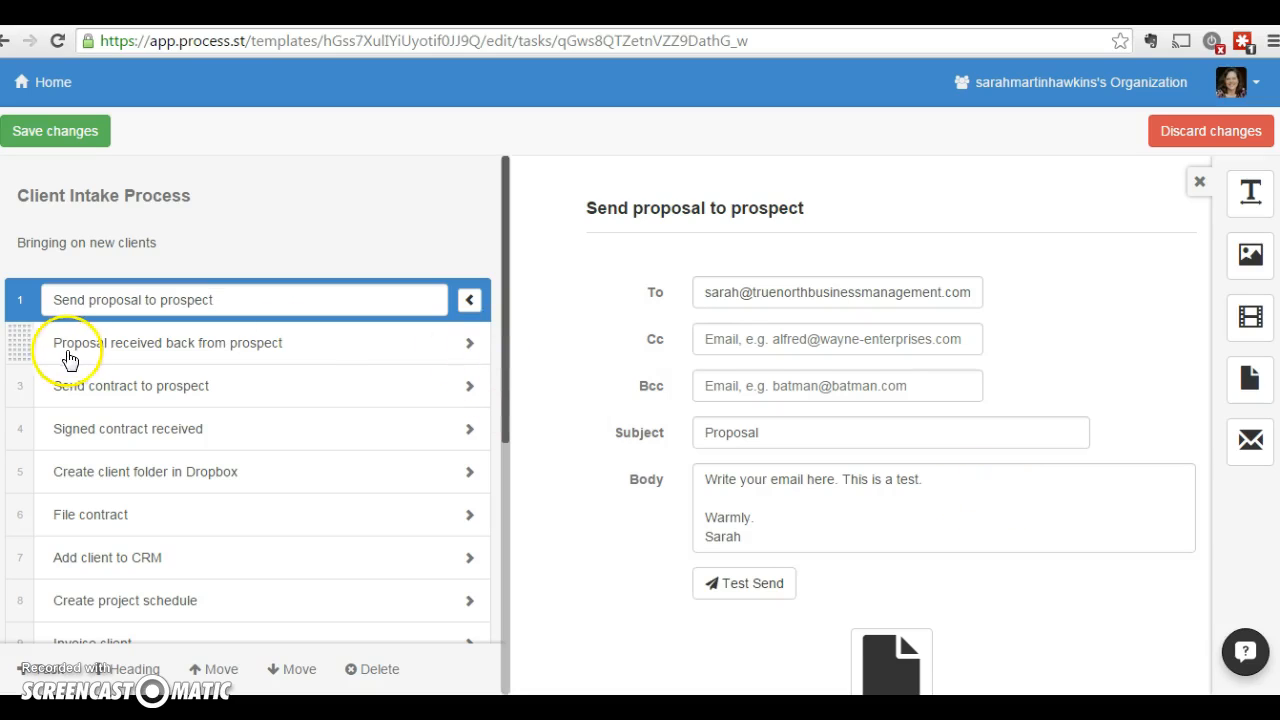
- Review the Send contract to prospect task's email and attachment, and send a test of the contract email
left_click(18, 342)
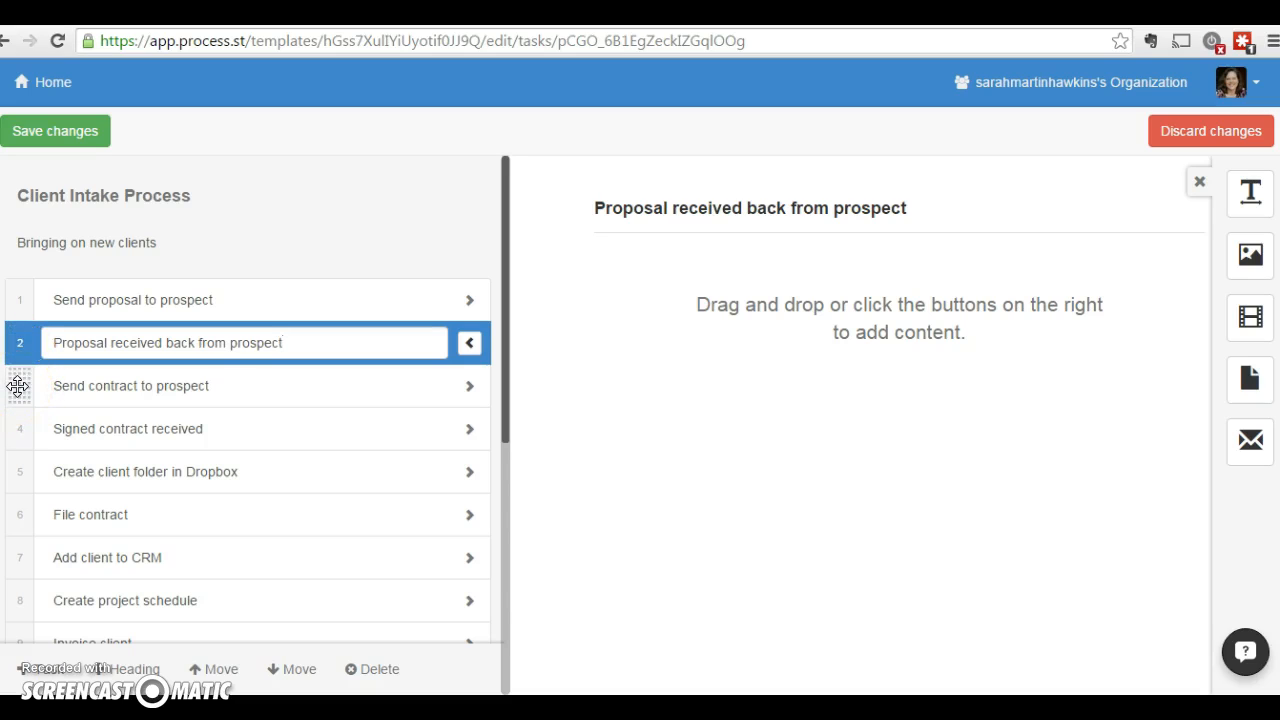
left_click(18, 386)
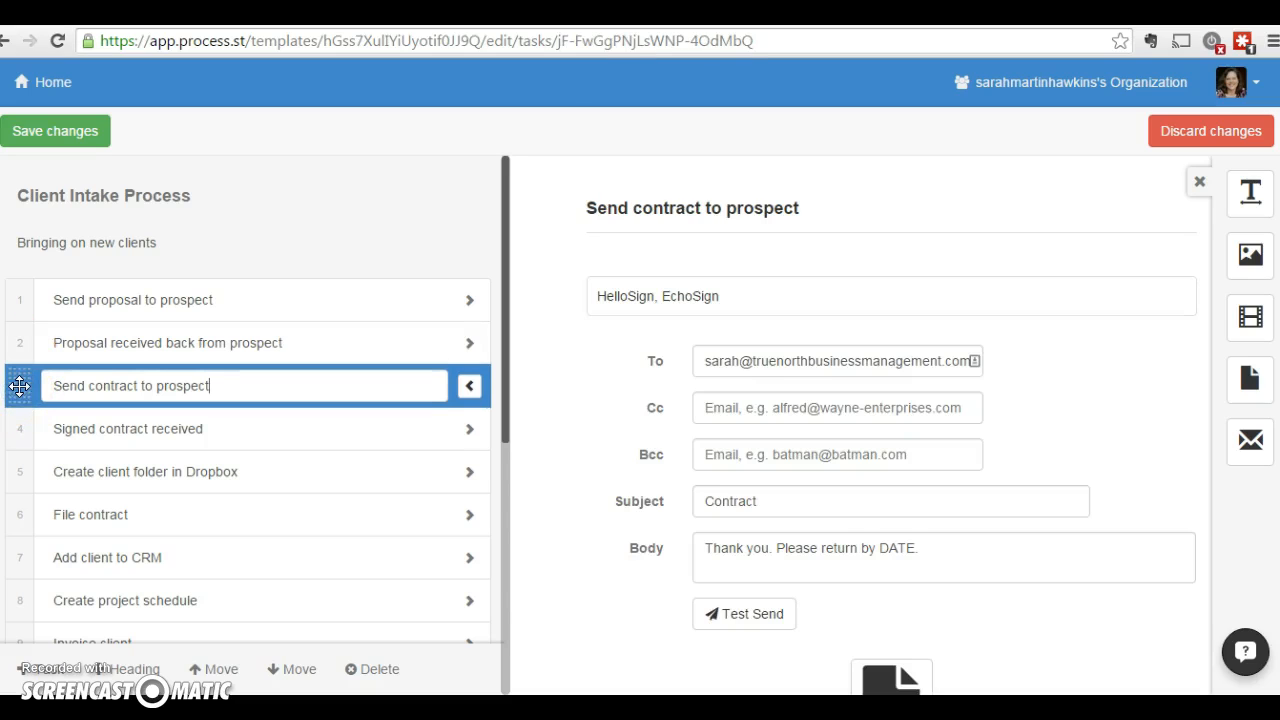
left_click(151, 390)
left_click(716, 363)
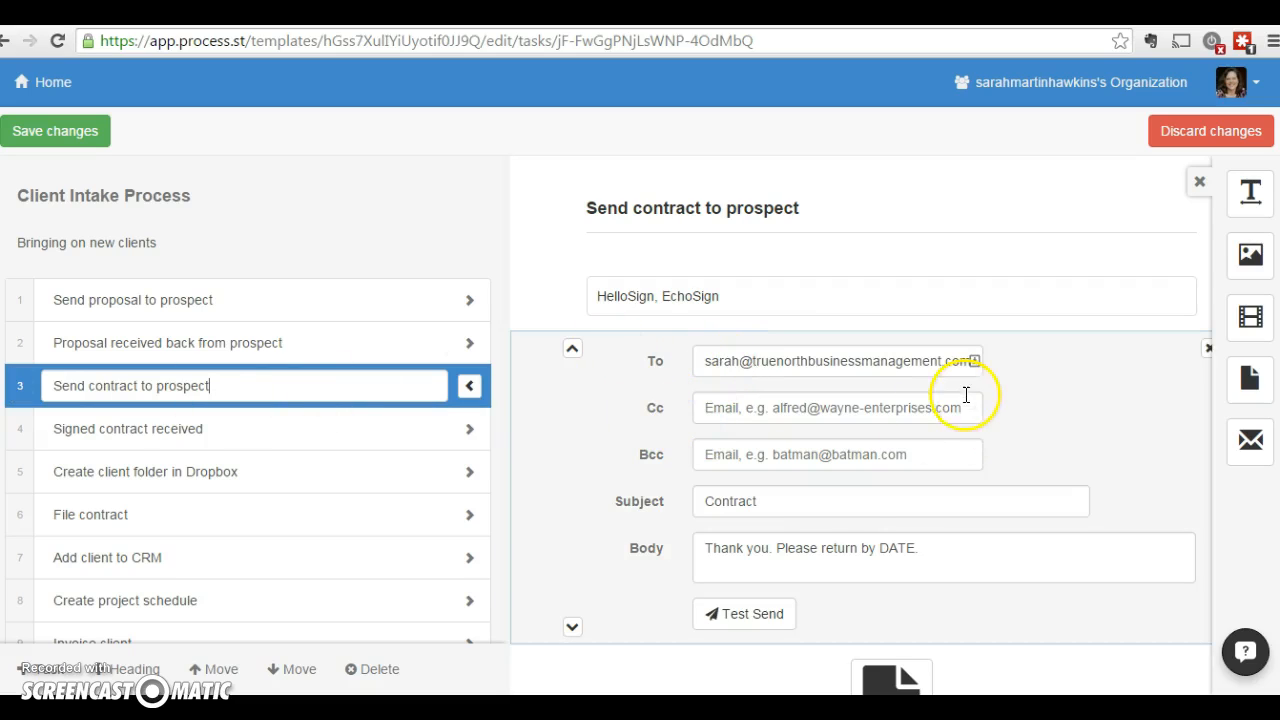
scroll(929, 374, "down", 2)
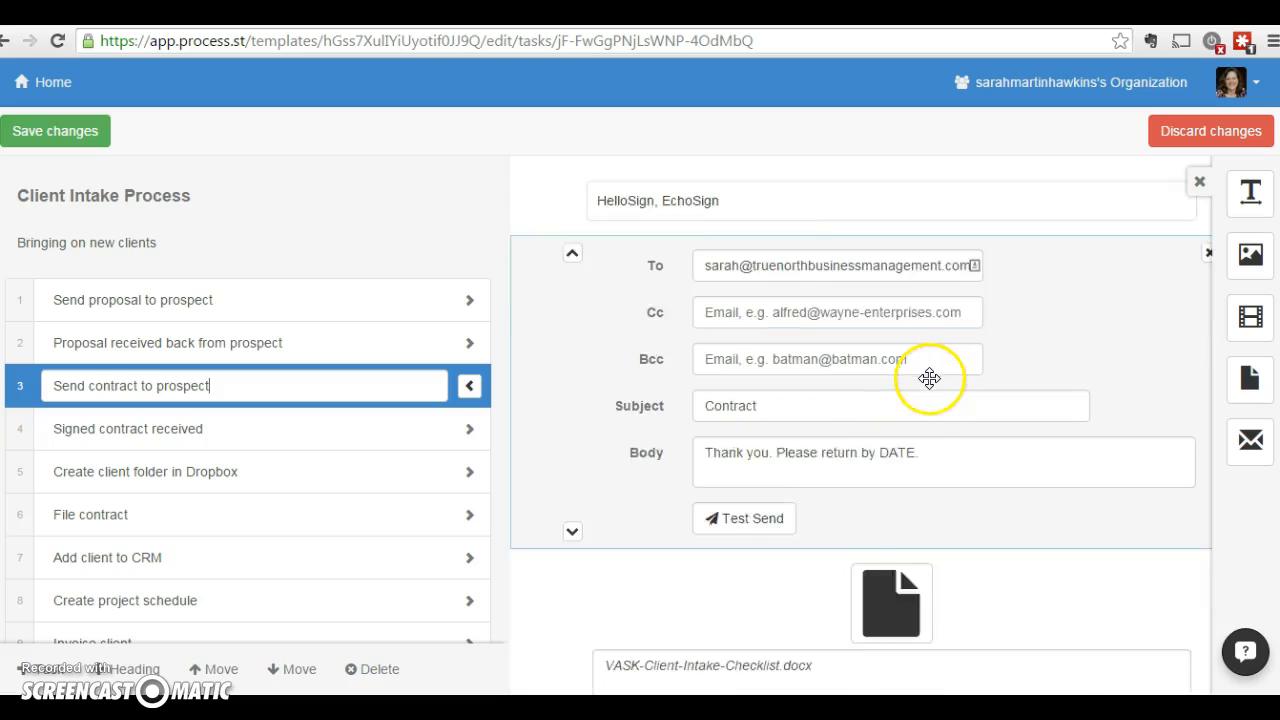
scroll(929, 377, "up", 1)
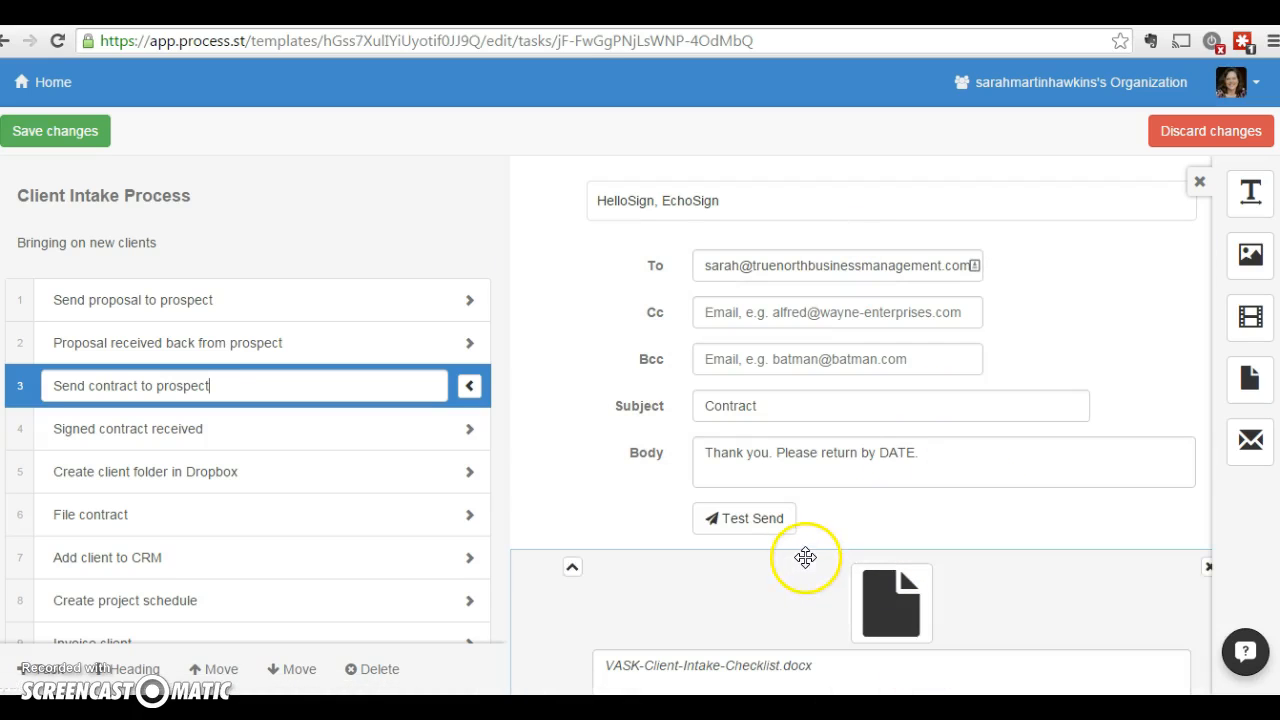
left_click(744, 530)
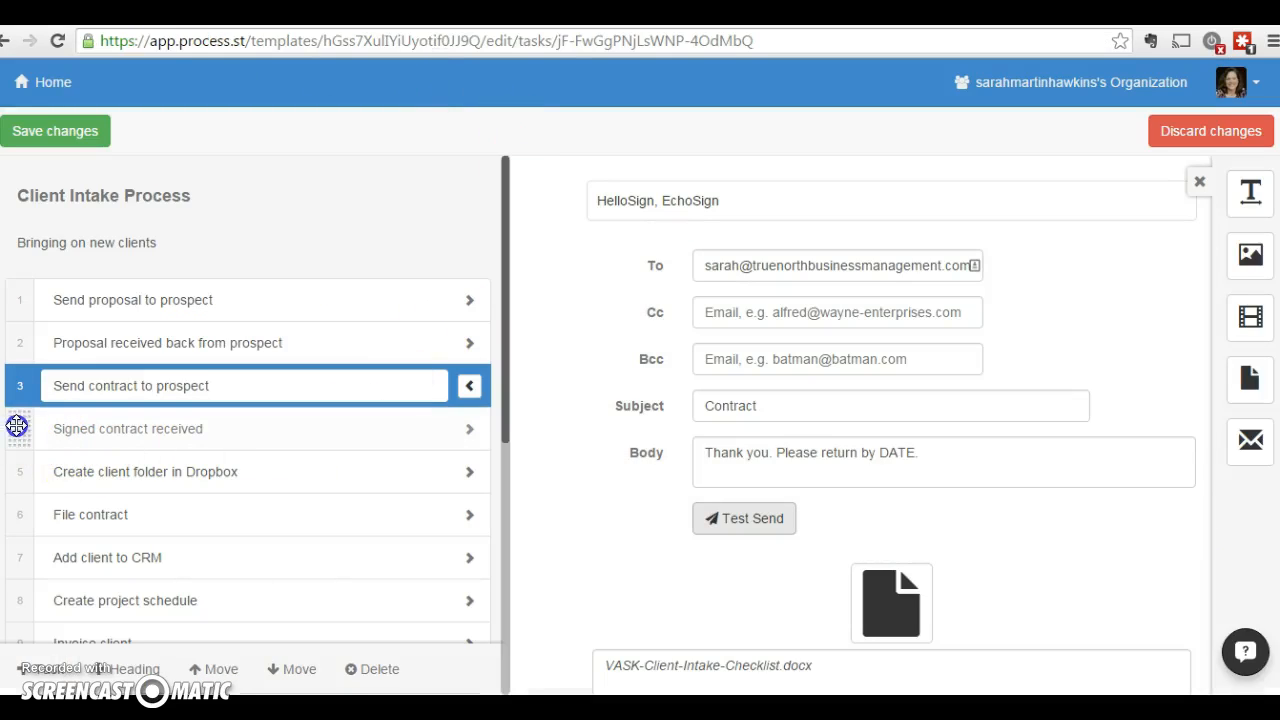
- Examine the text note naming HelloSign and EchoSign in the Send contract to prospect task
left_click(21, 383)
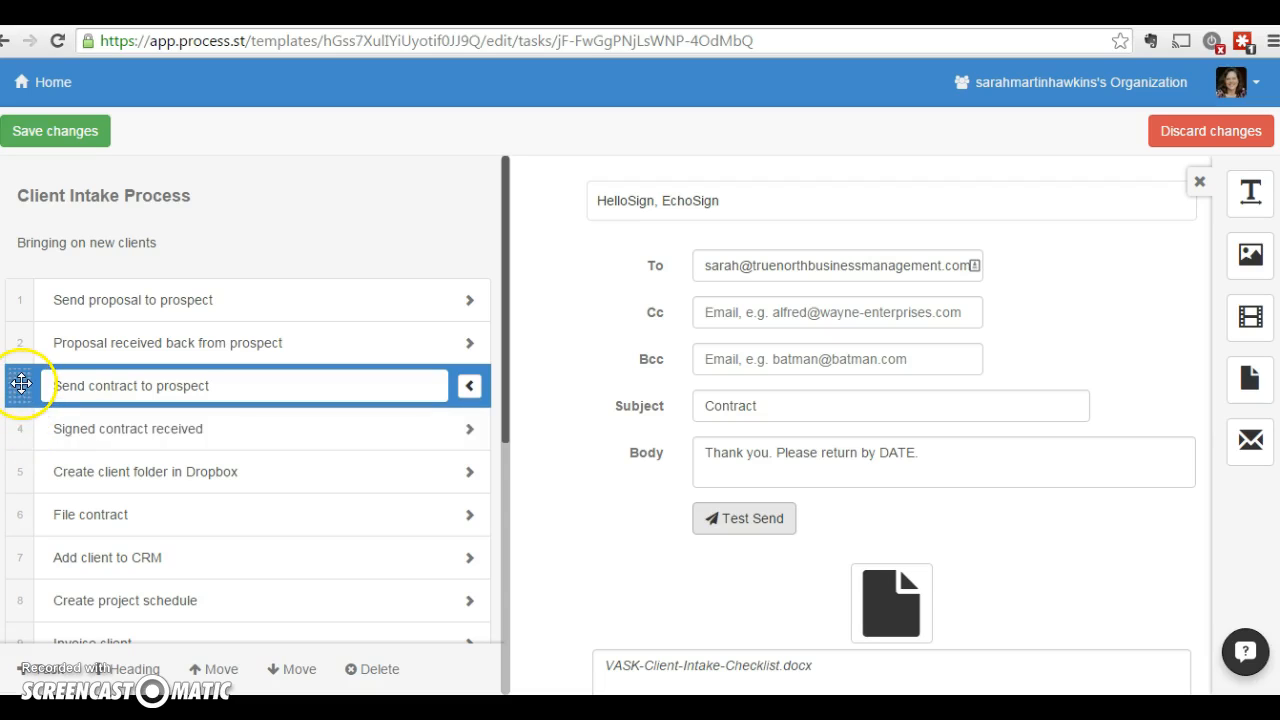
left_click(731, 200)
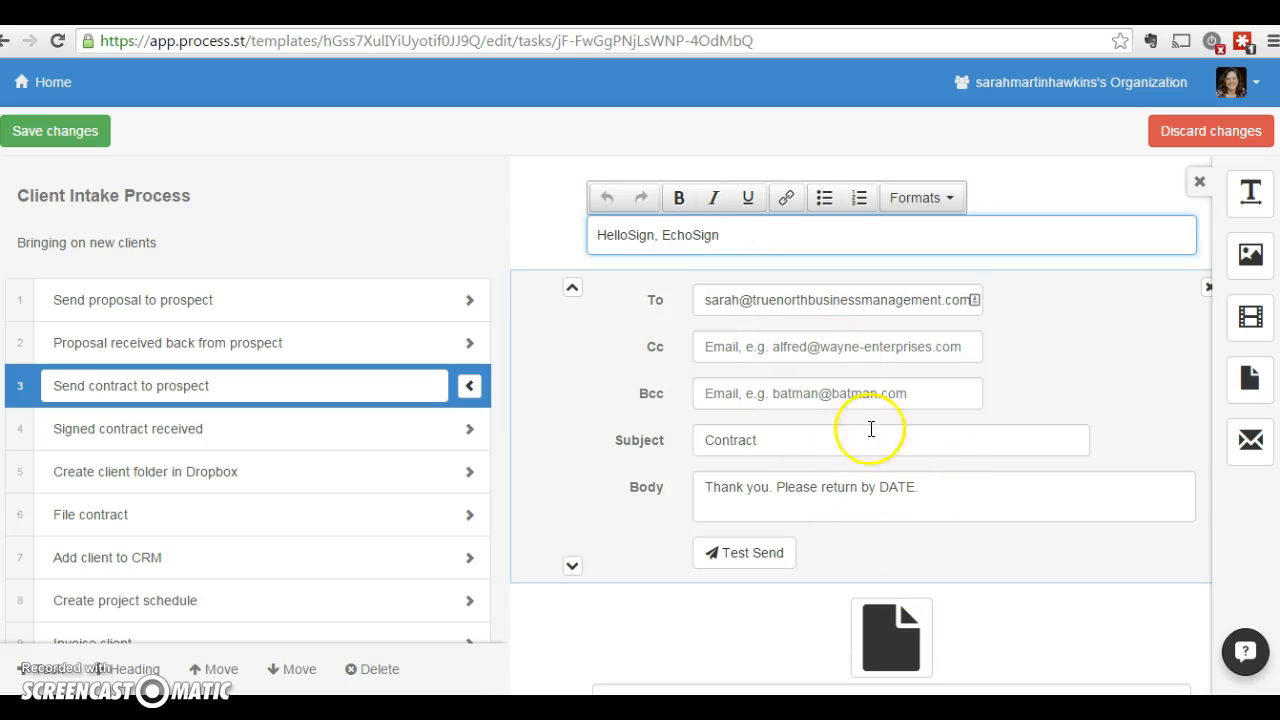
left_click(750, 235)
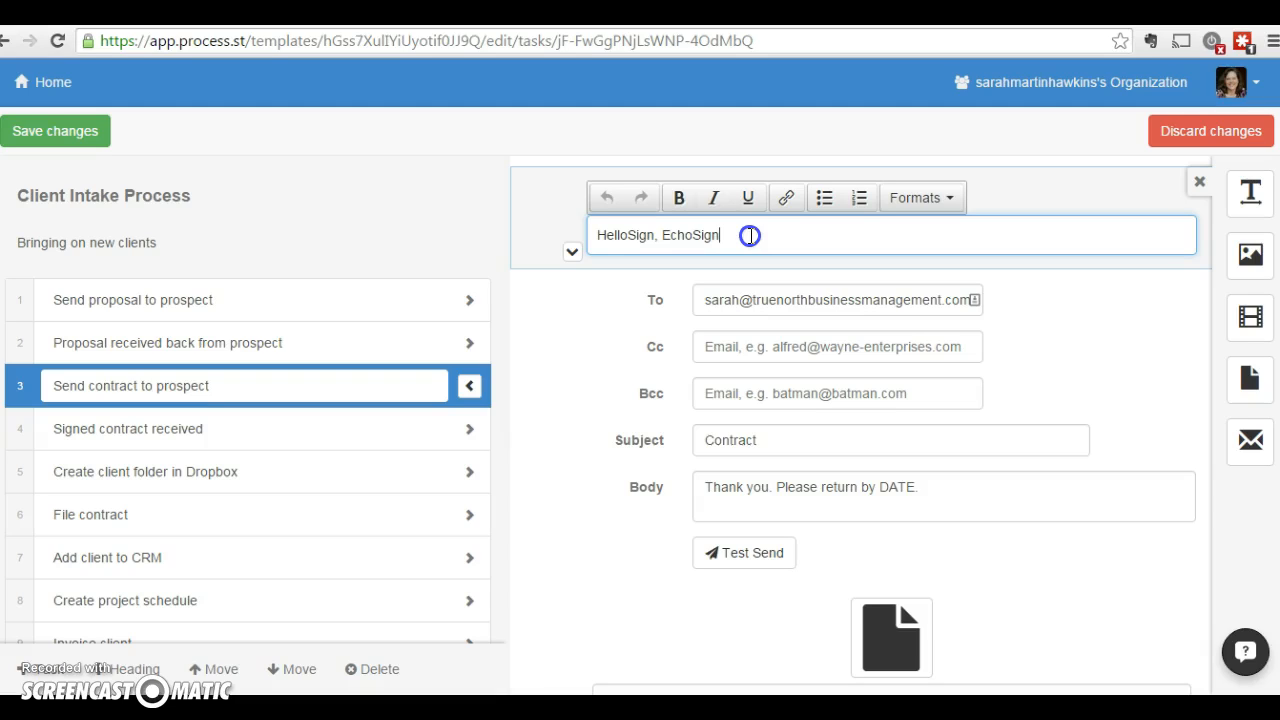
left_click_drag(752, 235, 606, 233)
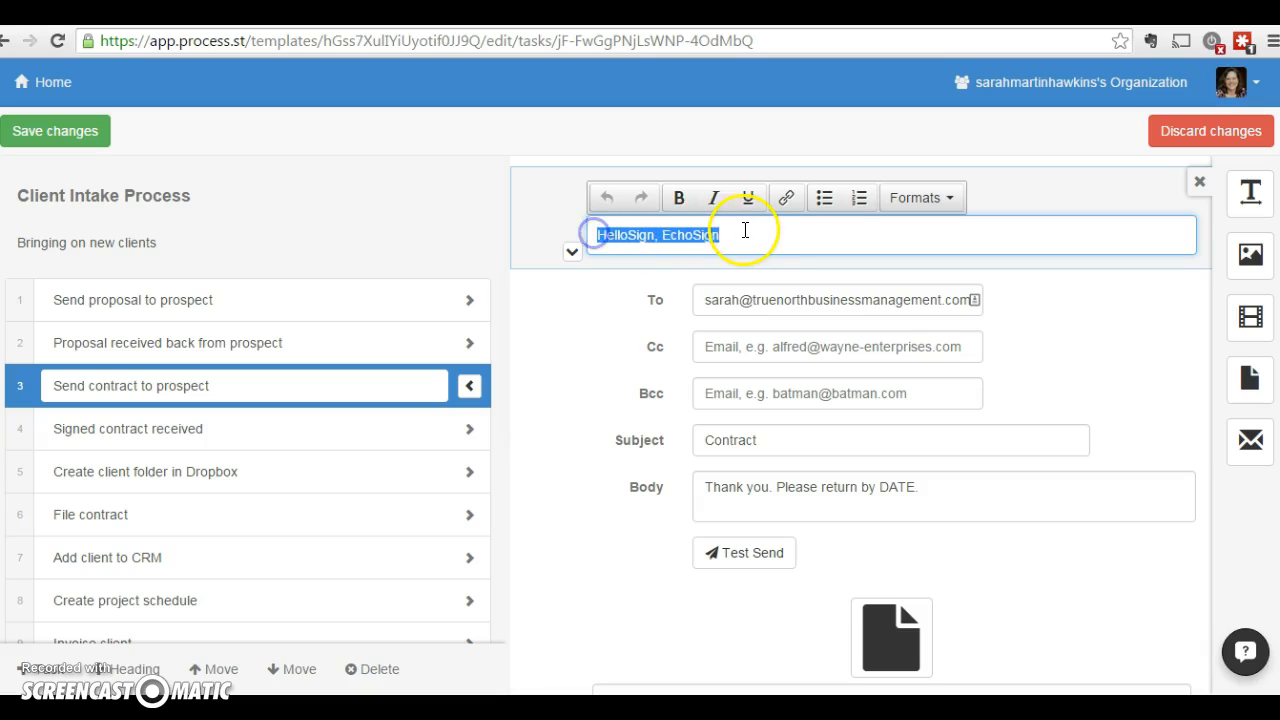
left_click_drag(752, 230, 729, 229)
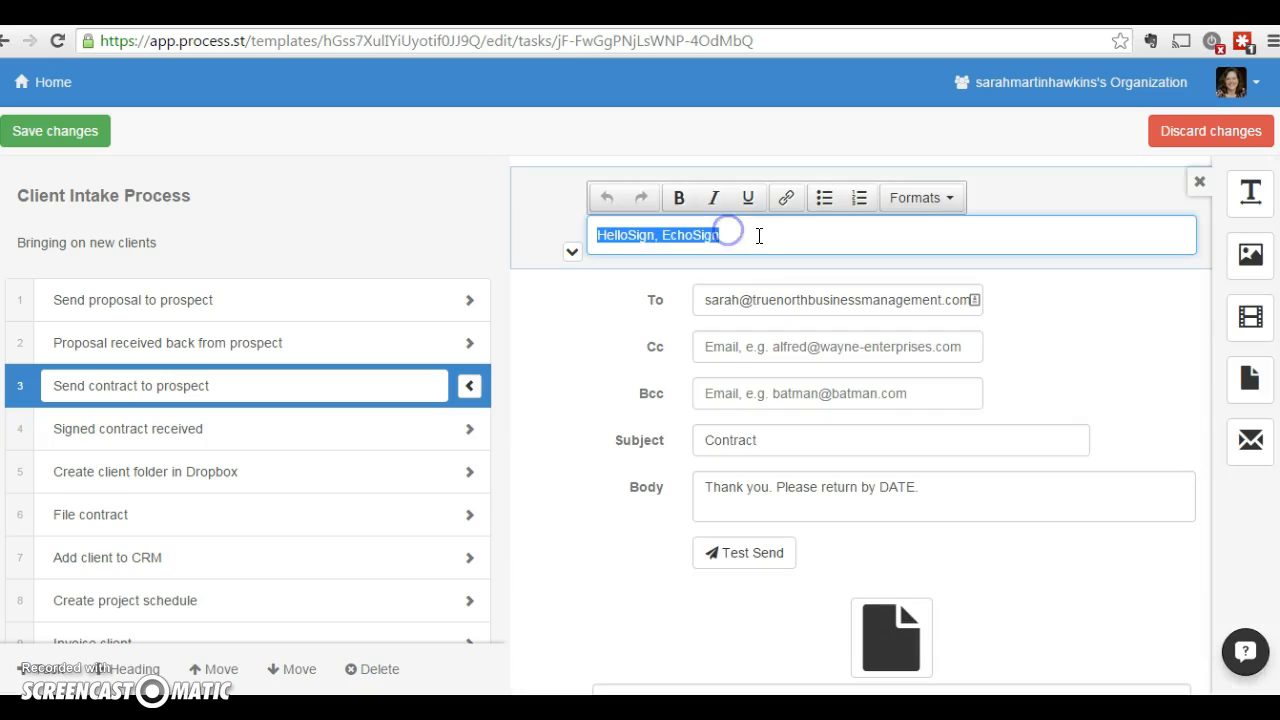
left_click(763, 237)
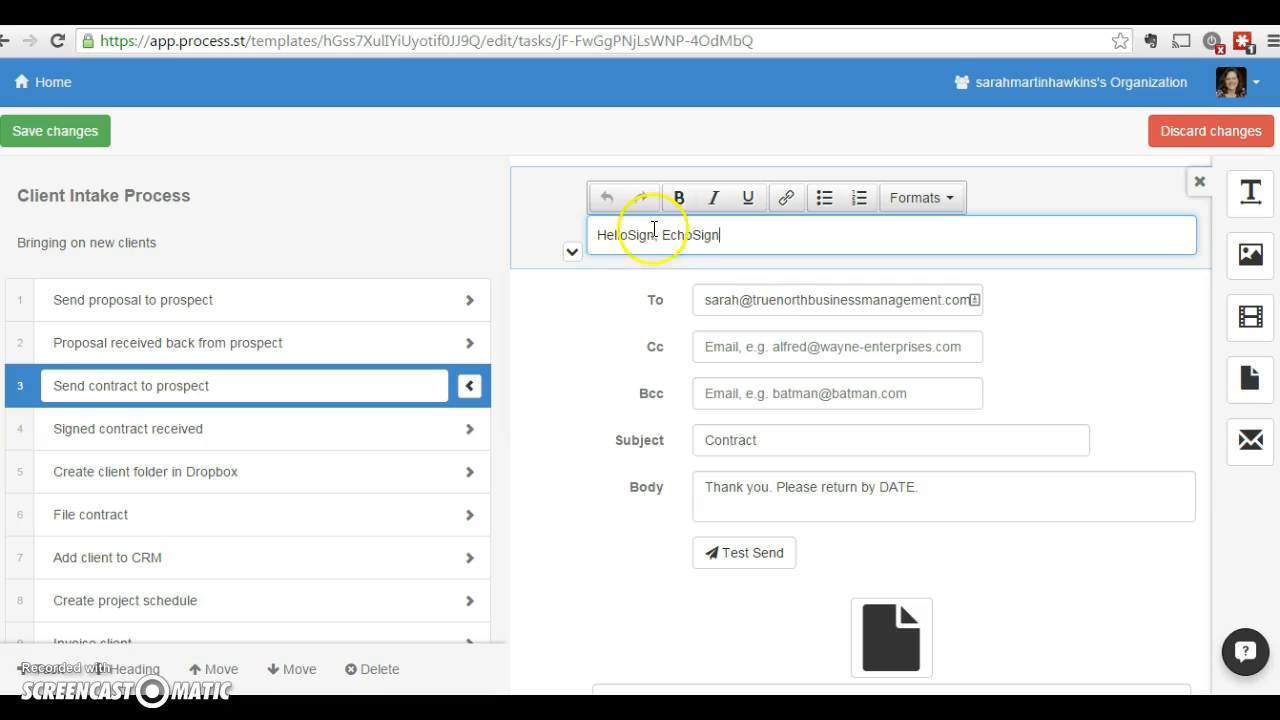
left_click(737, 257)
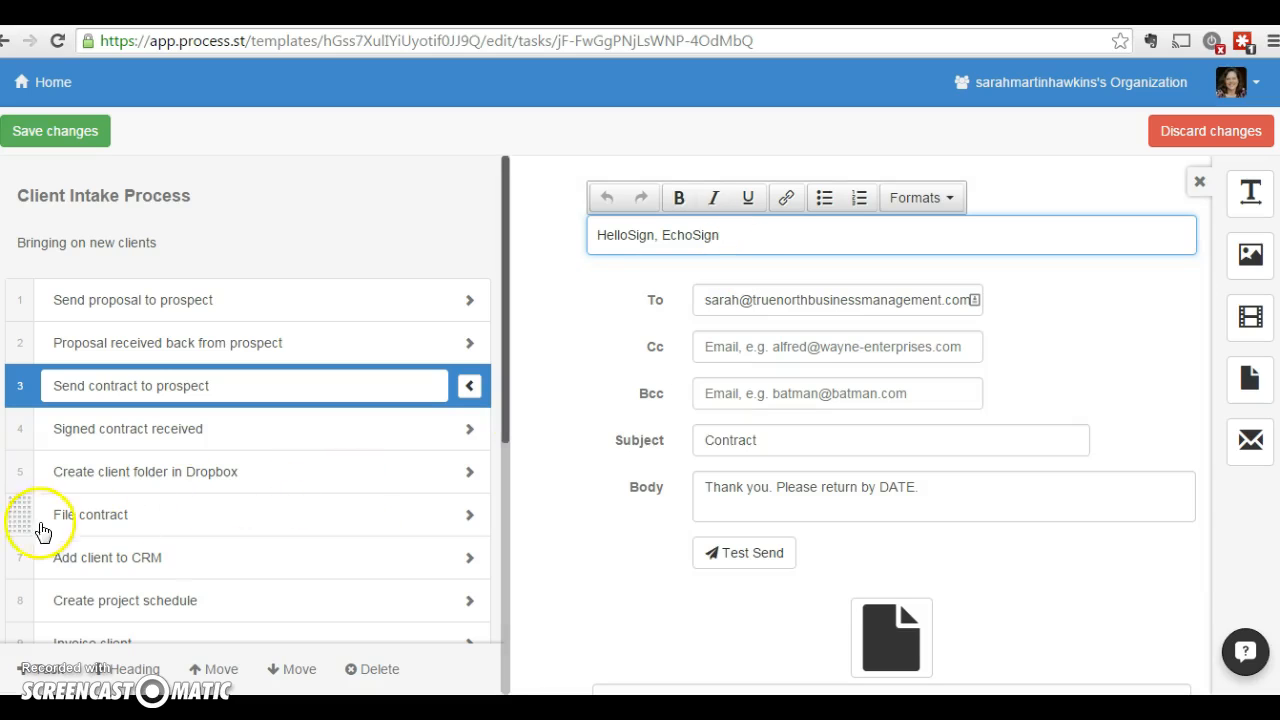
- Review the content of the Signed contract received, Create client folder in Dropbox, Add client to CRM and Create project schedule tasks
left_click(16, 430)
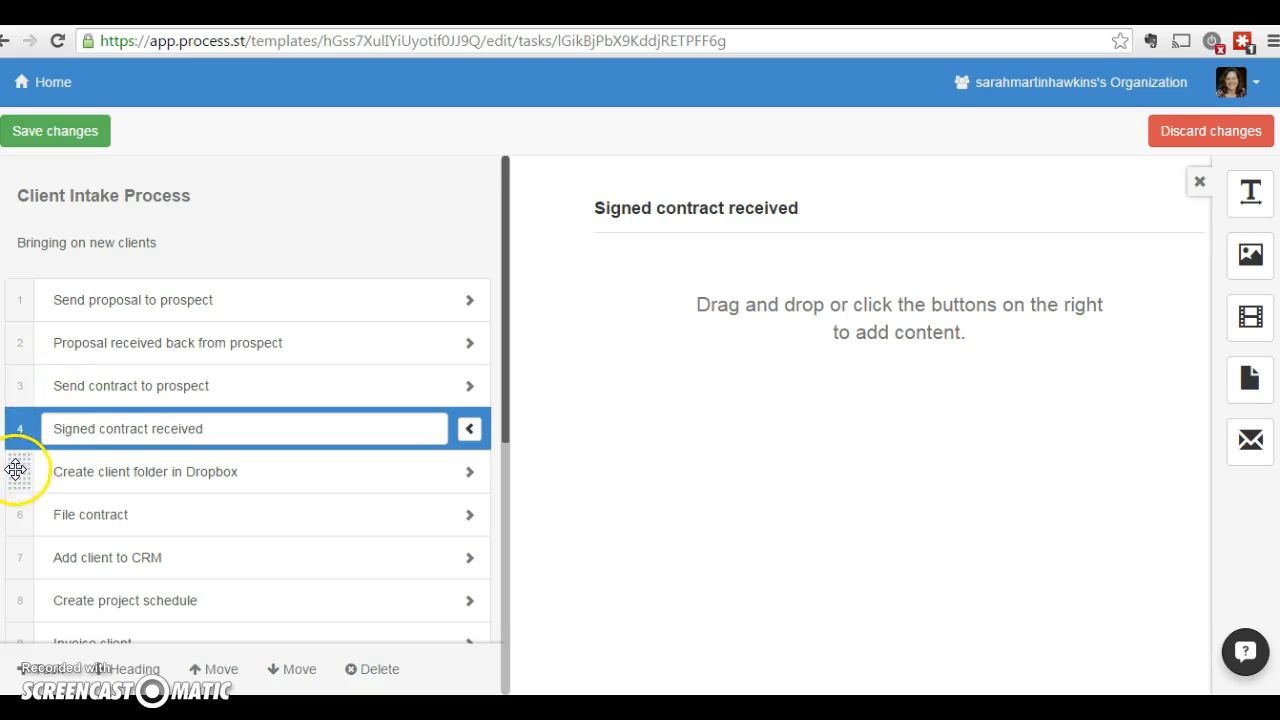
left_click(20, 476)
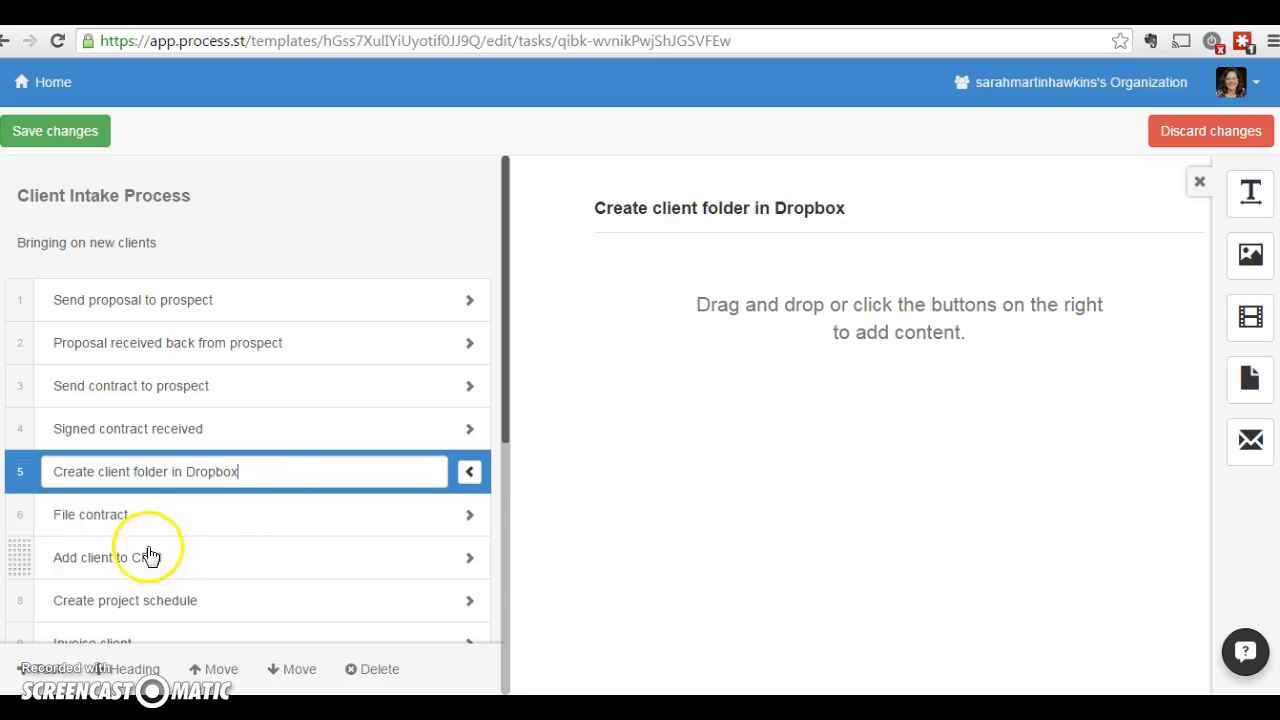
scroll(52, 578, "down", 1)
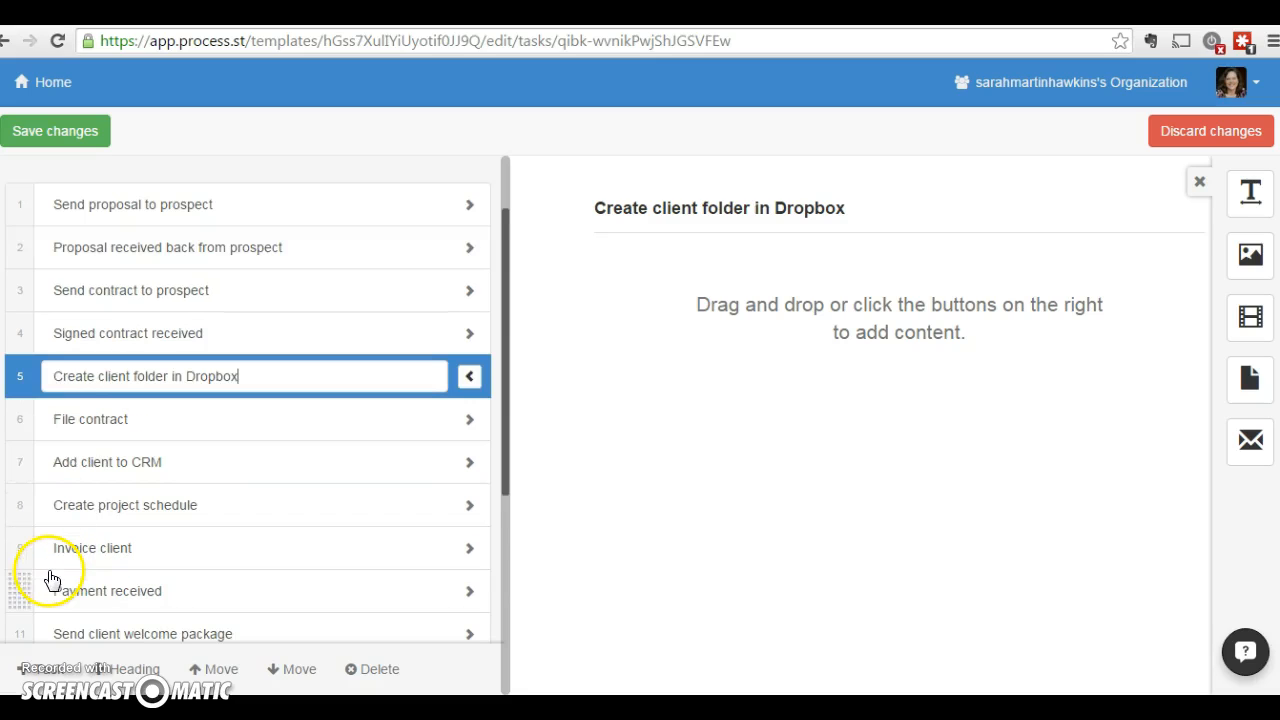
left_click(19, 464)
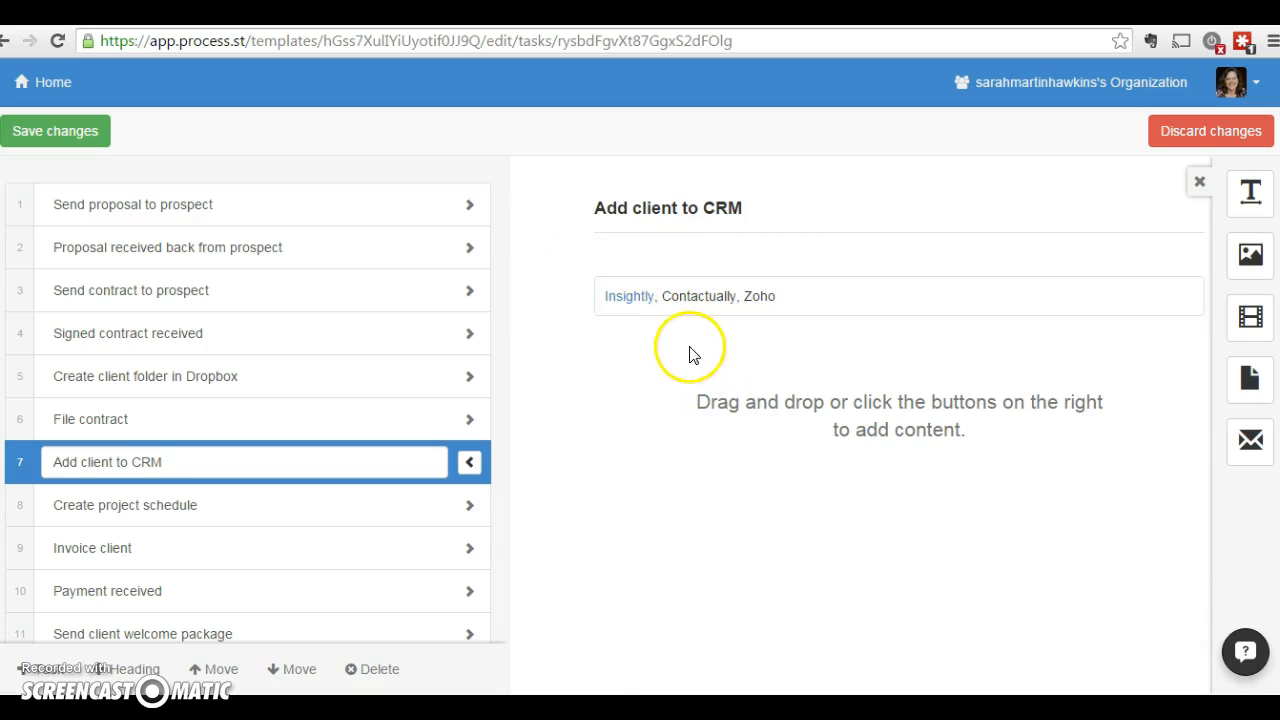
left_click(21, 505)
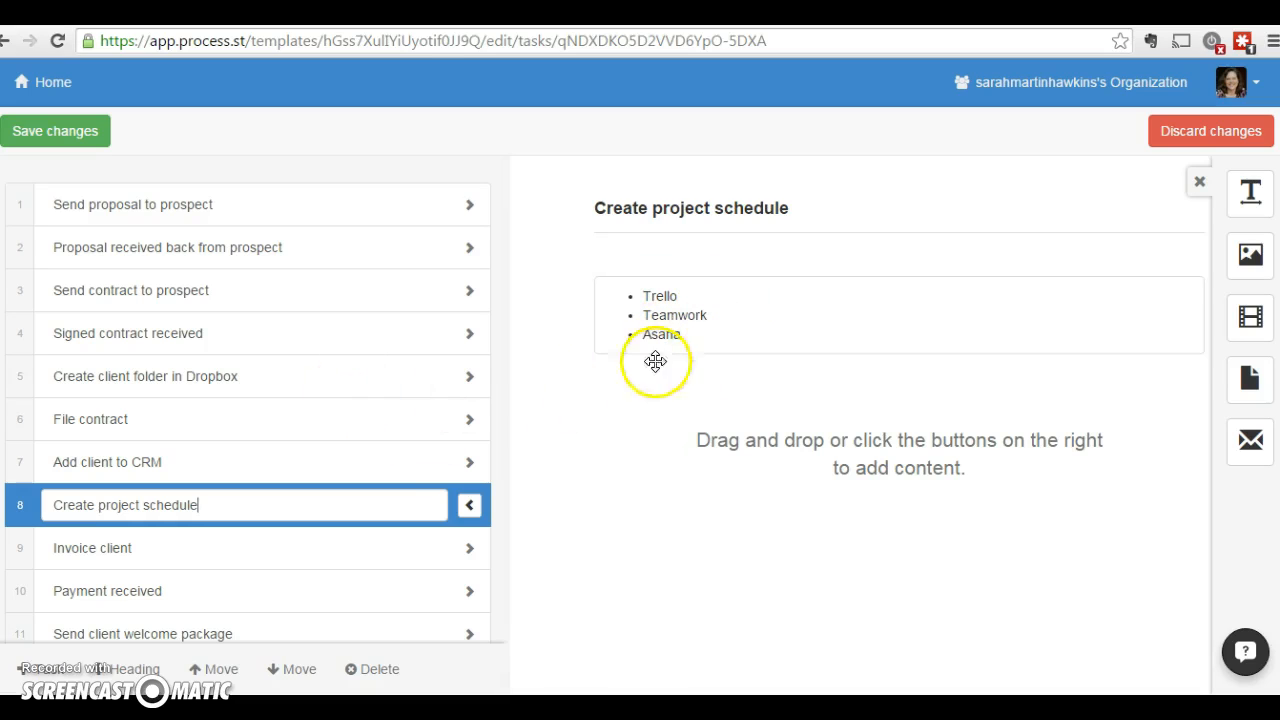
scroll(409, 381, "down", 1)
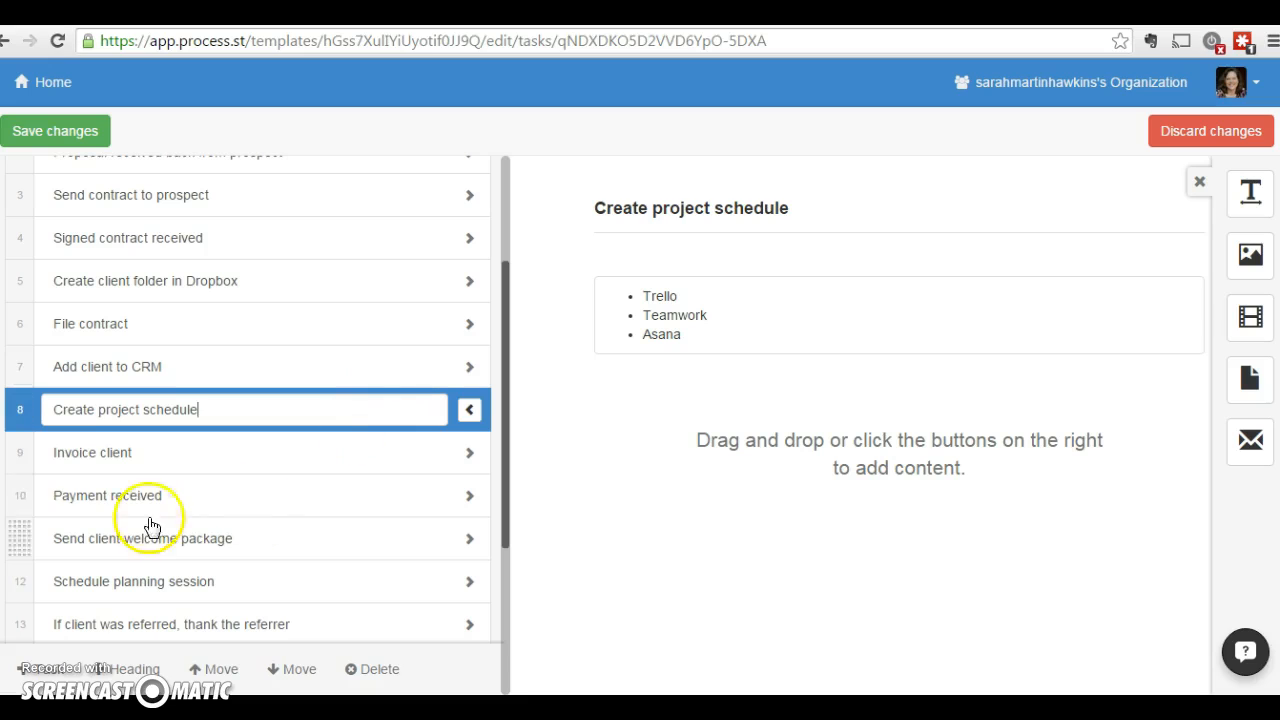
- Open the Invoice client task and examine its bulleted list of invoicing tools
left_click(18, 450)
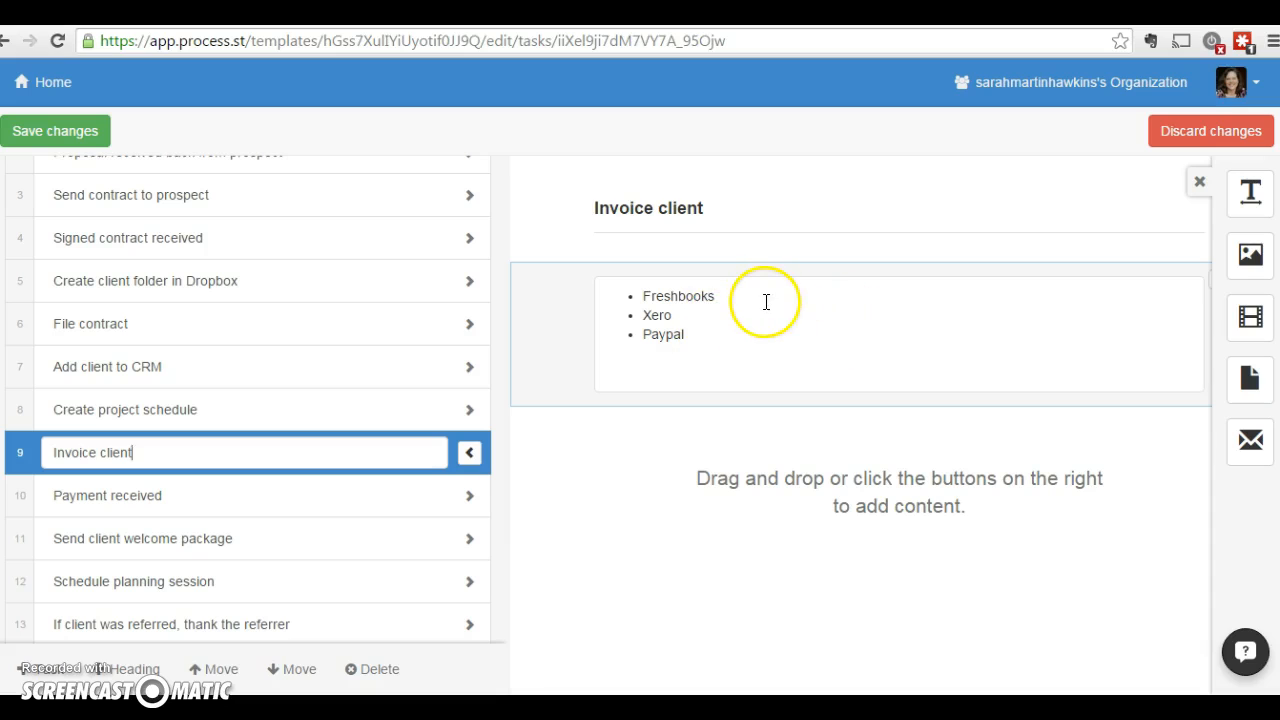
left_click_drag(660, 295, 673, 333)
left_click_drag(751, 334, 639, 332)
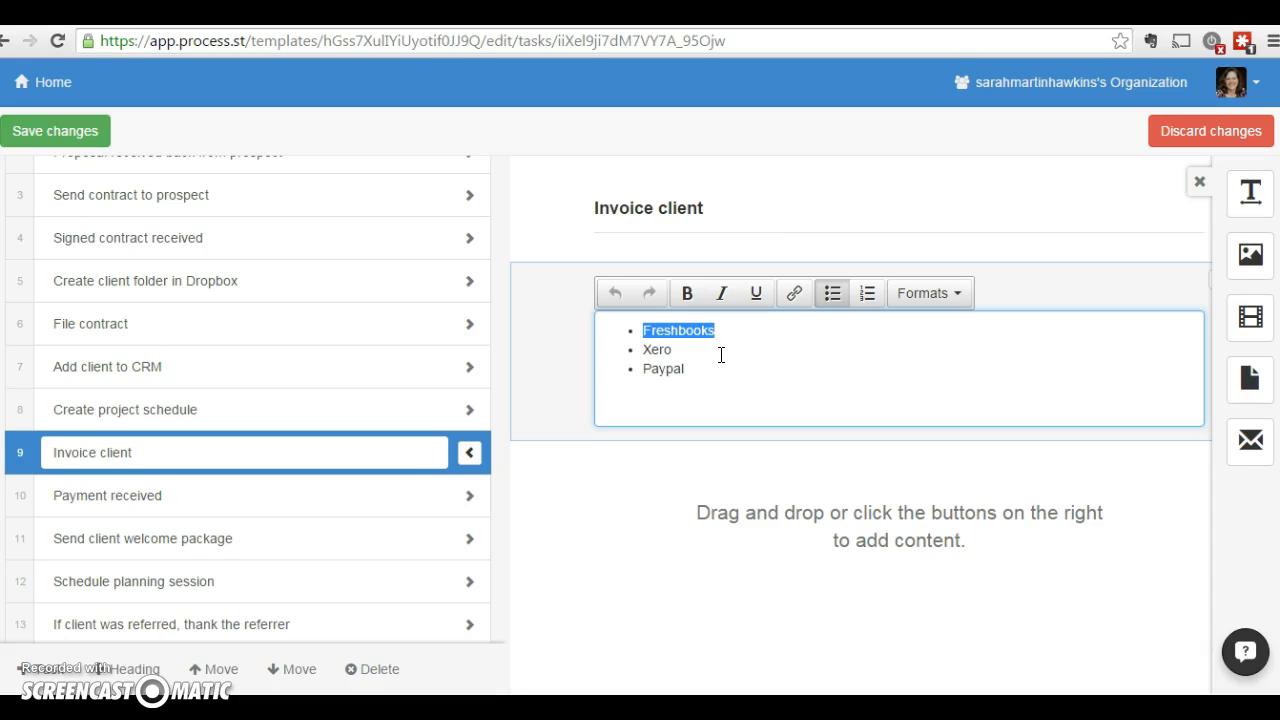
left_click(744, 334)
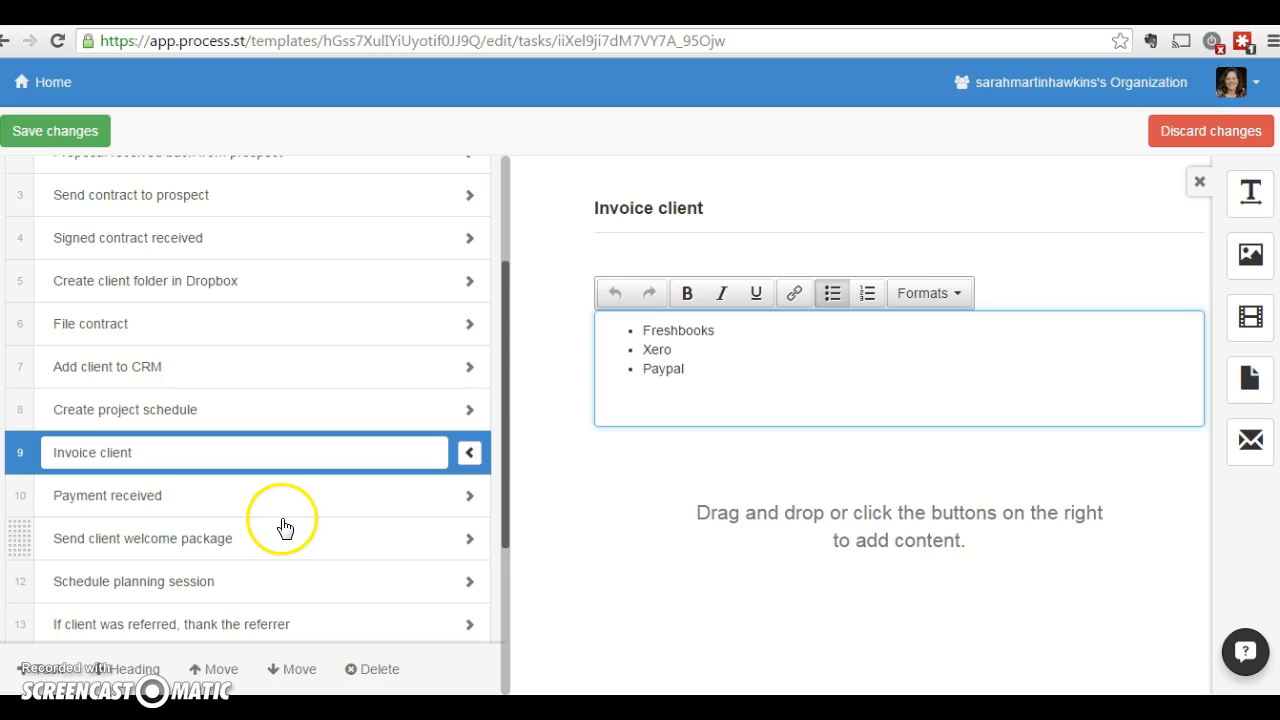
- Open the Payment received task and review the order of the tasks around it in the template
scroll(286, 523, "down", 1)
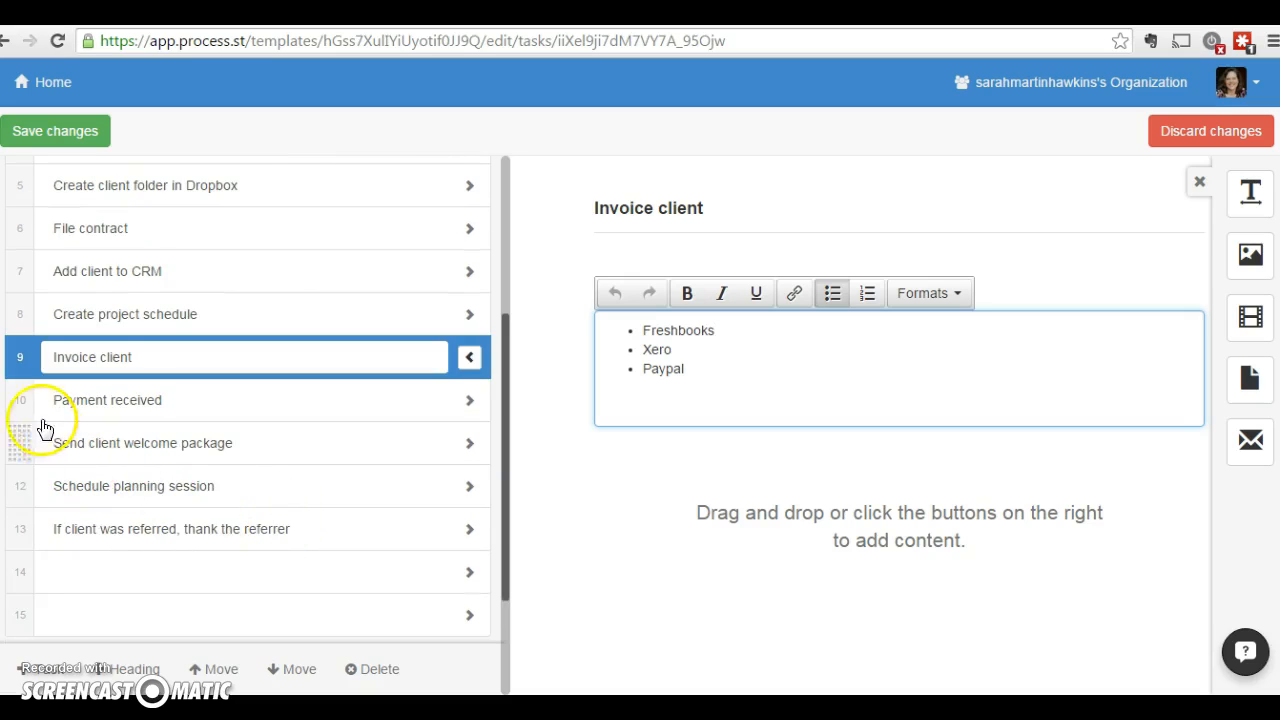
left_click_drag(11, 401, 16, 406)
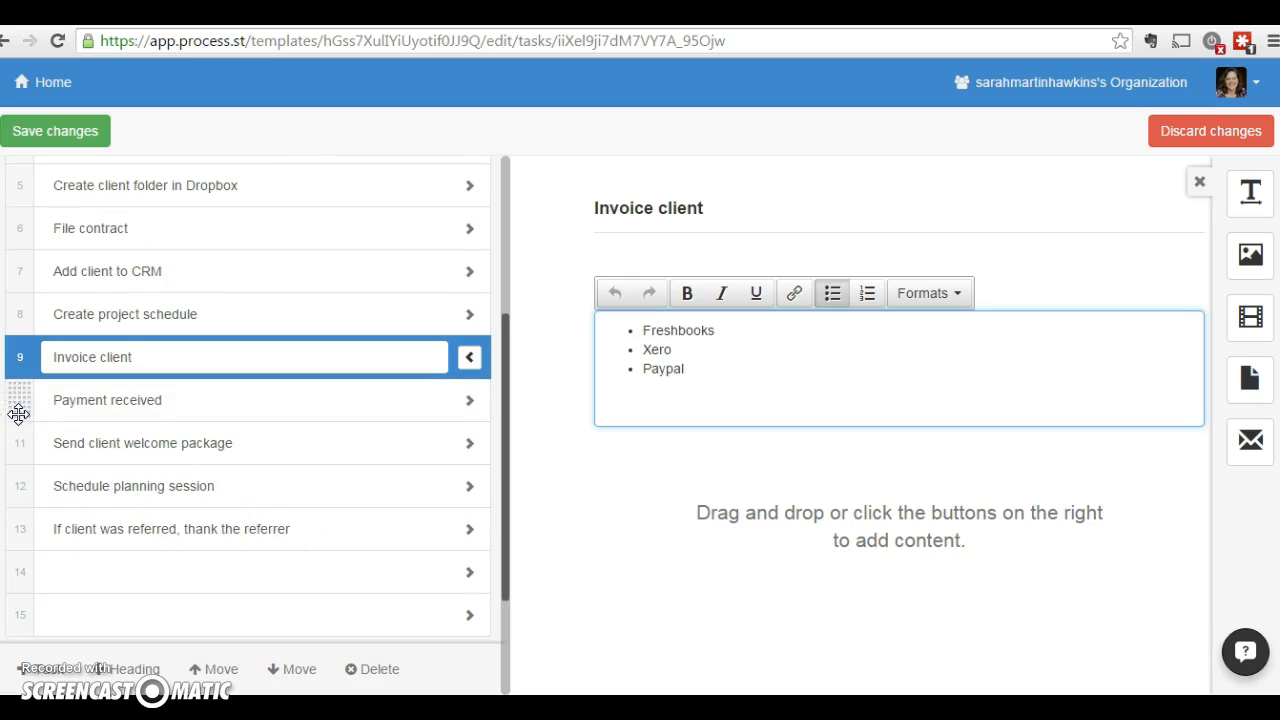
left_click(22, 404)
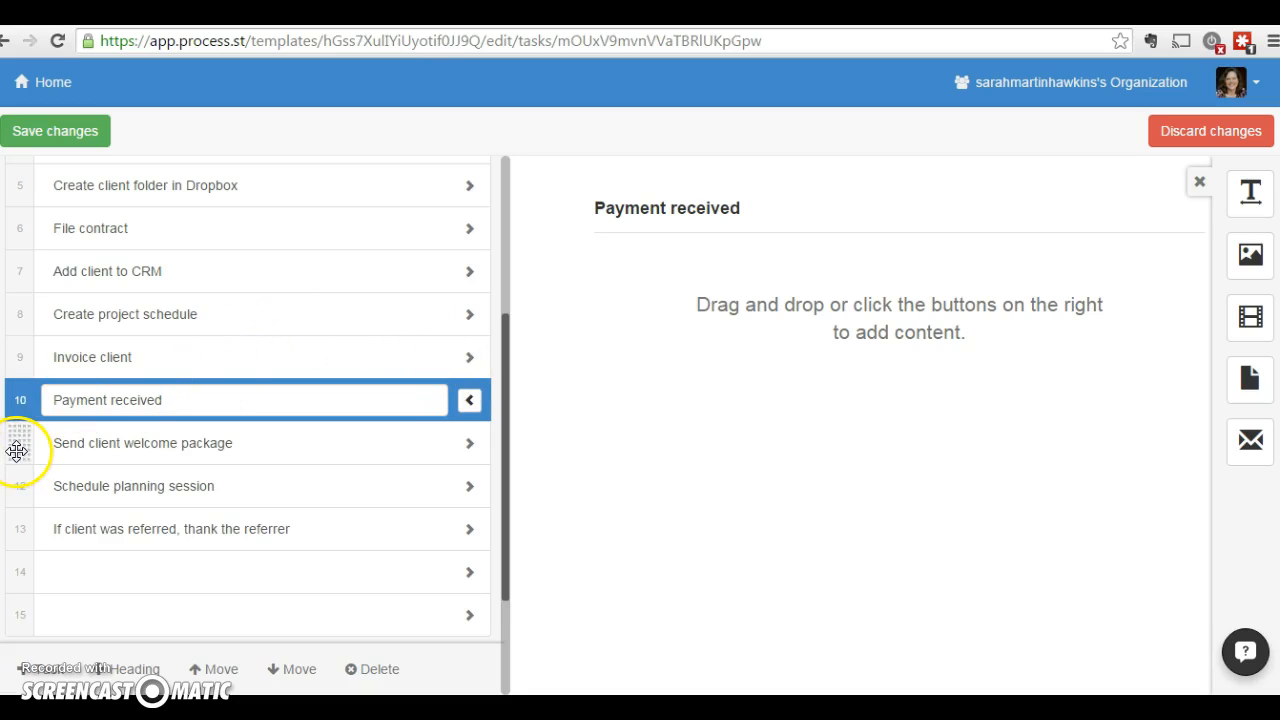
scroll(19, 448, "up", 3)
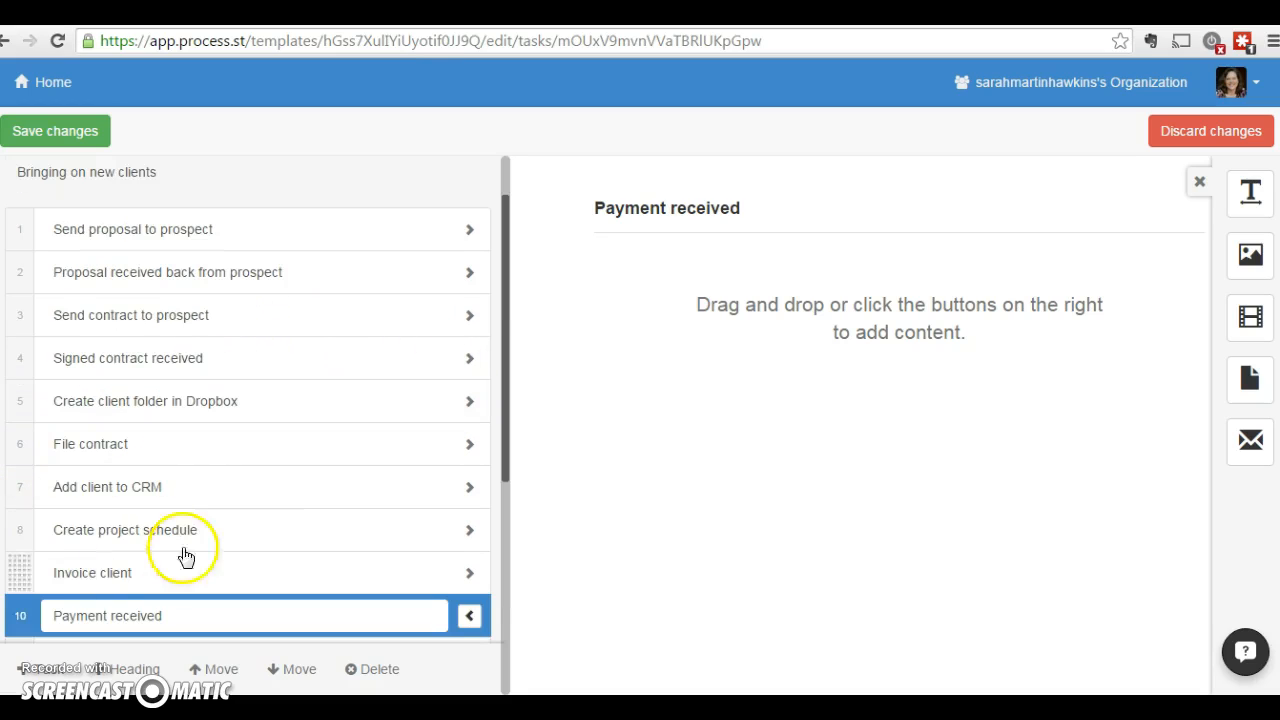
scroll(209, 517, "down", 3)
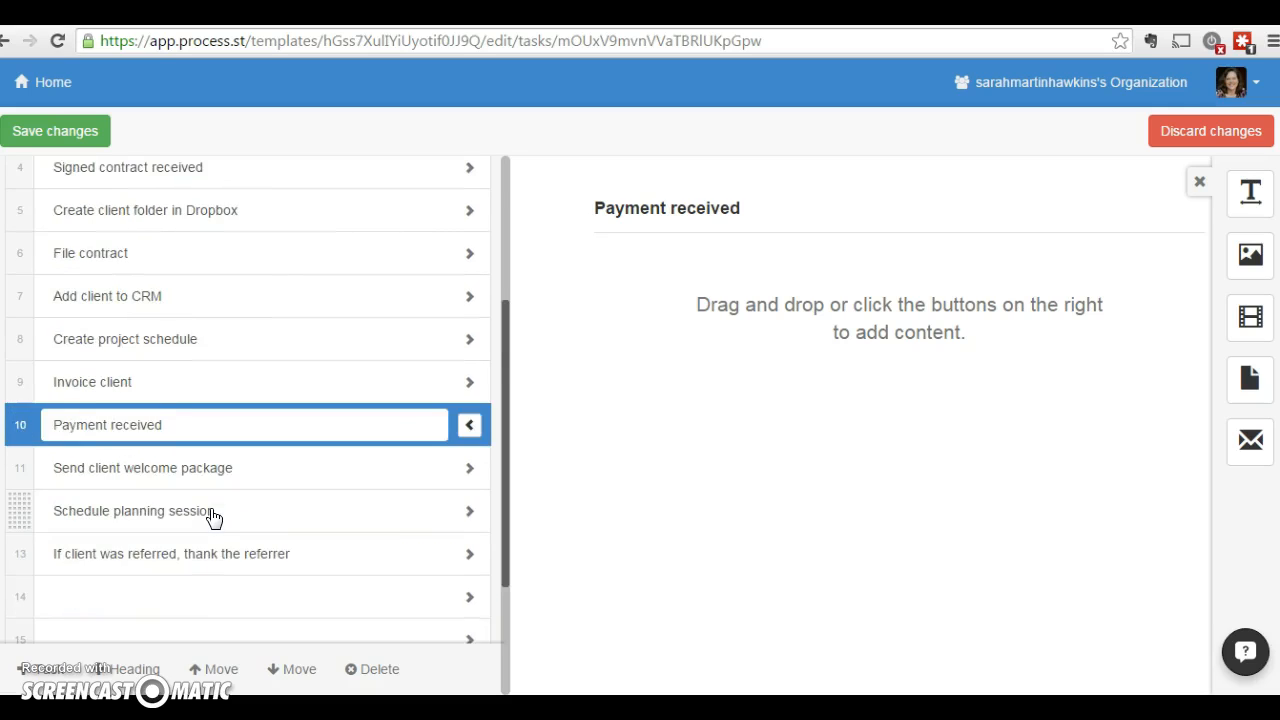
scroll(209, 517, "down", 2)
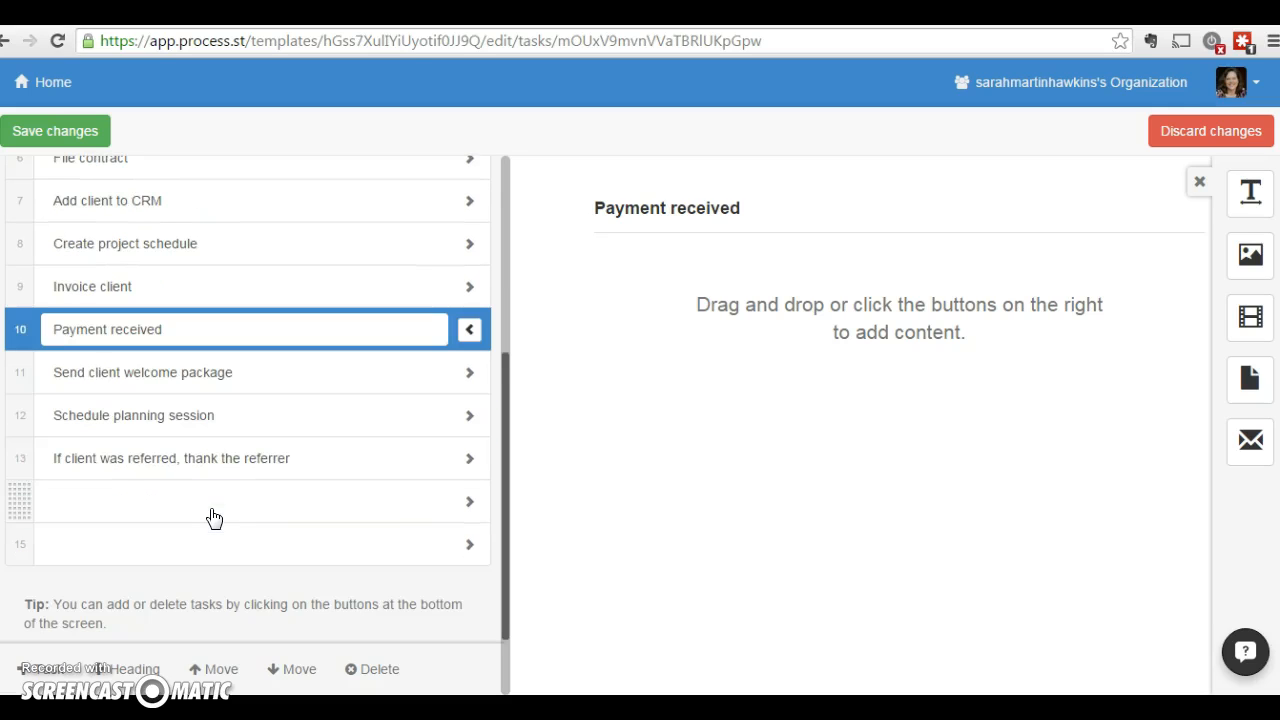
- Open the Send client welcome package task and examine its Dropbox link and email form
left_click(21, 369)
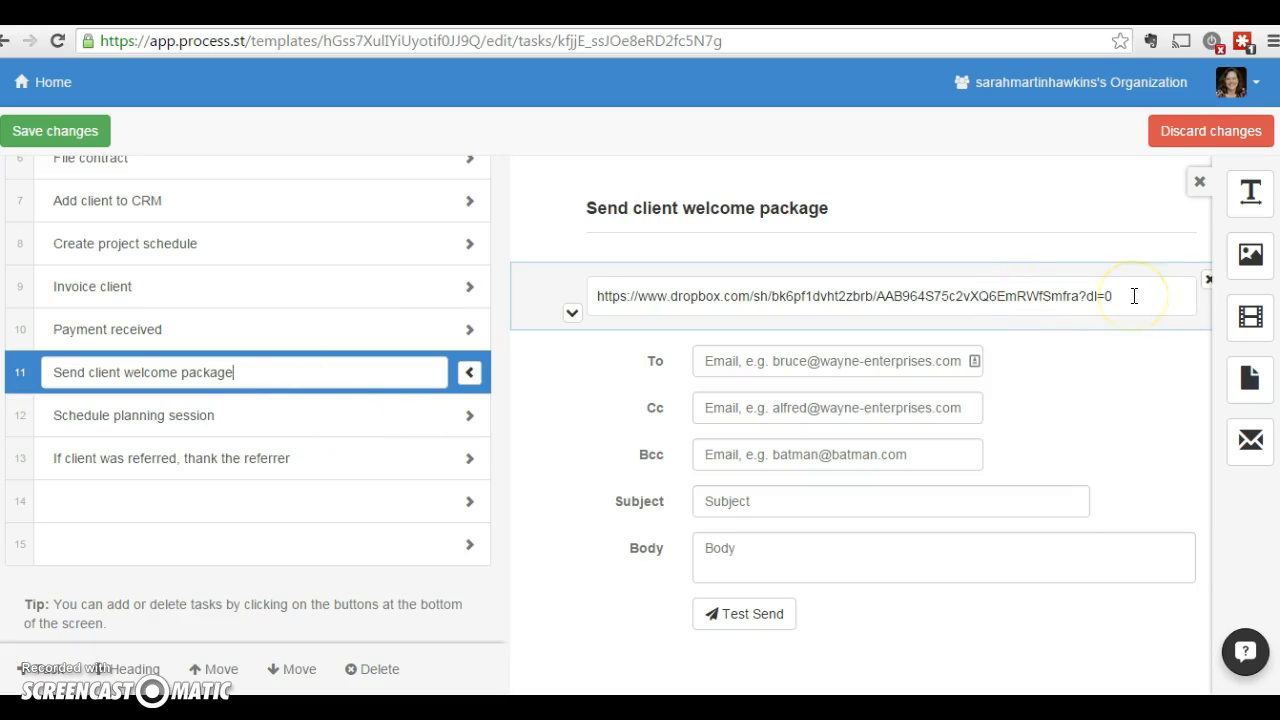
left_click(1134, 296)
left_click_drag(1125, 328, 606, 348)
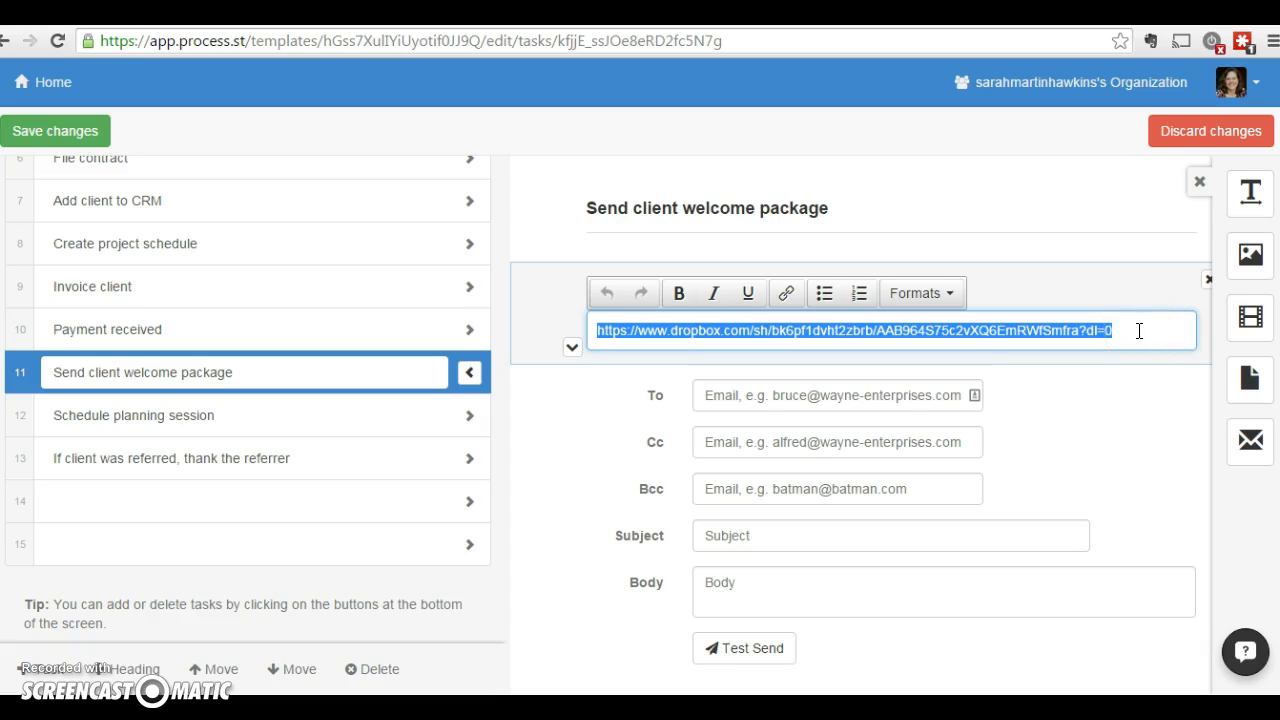
scroll(1138, 330, "down", 1)
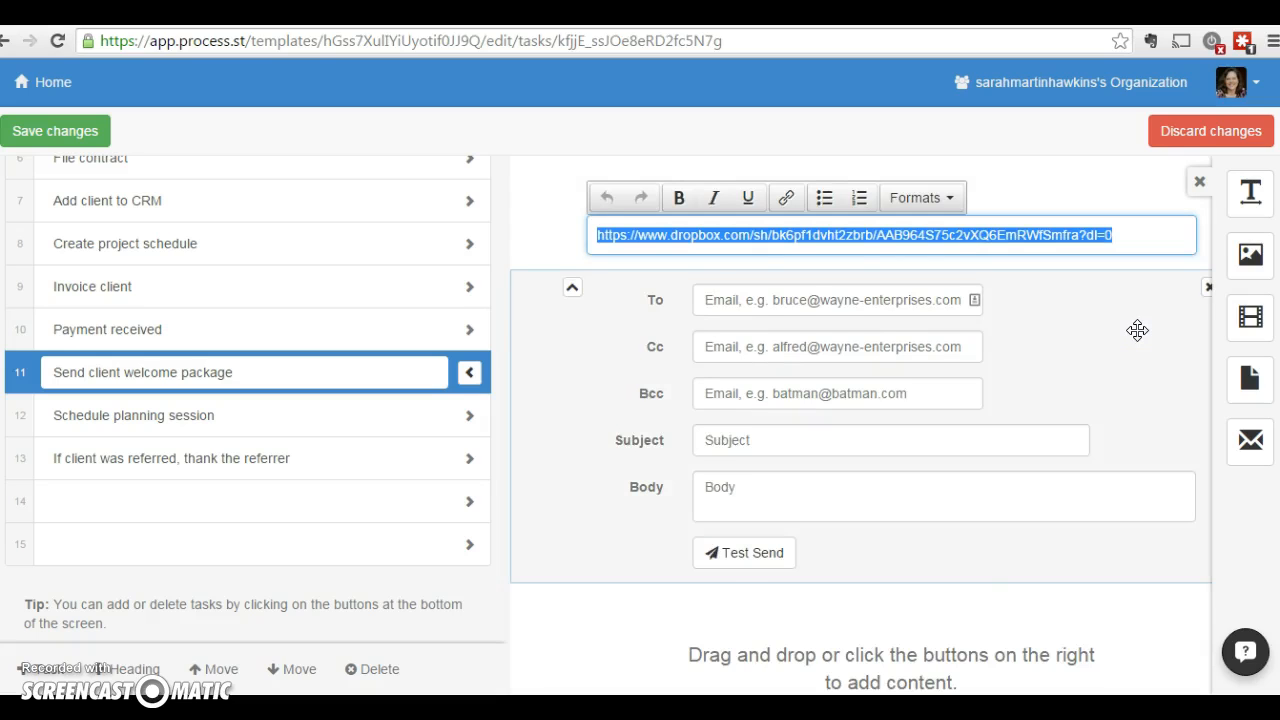
scroll(1138, 330, "down", 1)
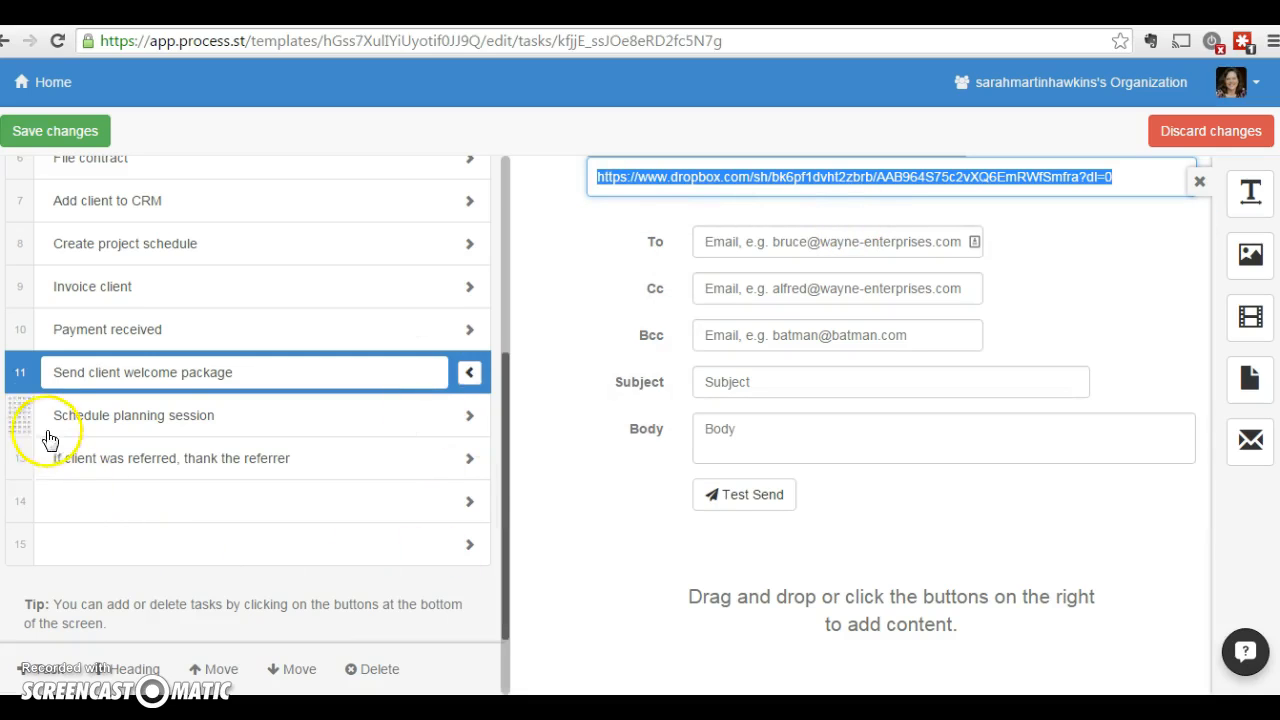
- Examine the scheduler link in the Schedule planning session task, and open the If client was referred, thank the referrer task
left_click(16, 413)
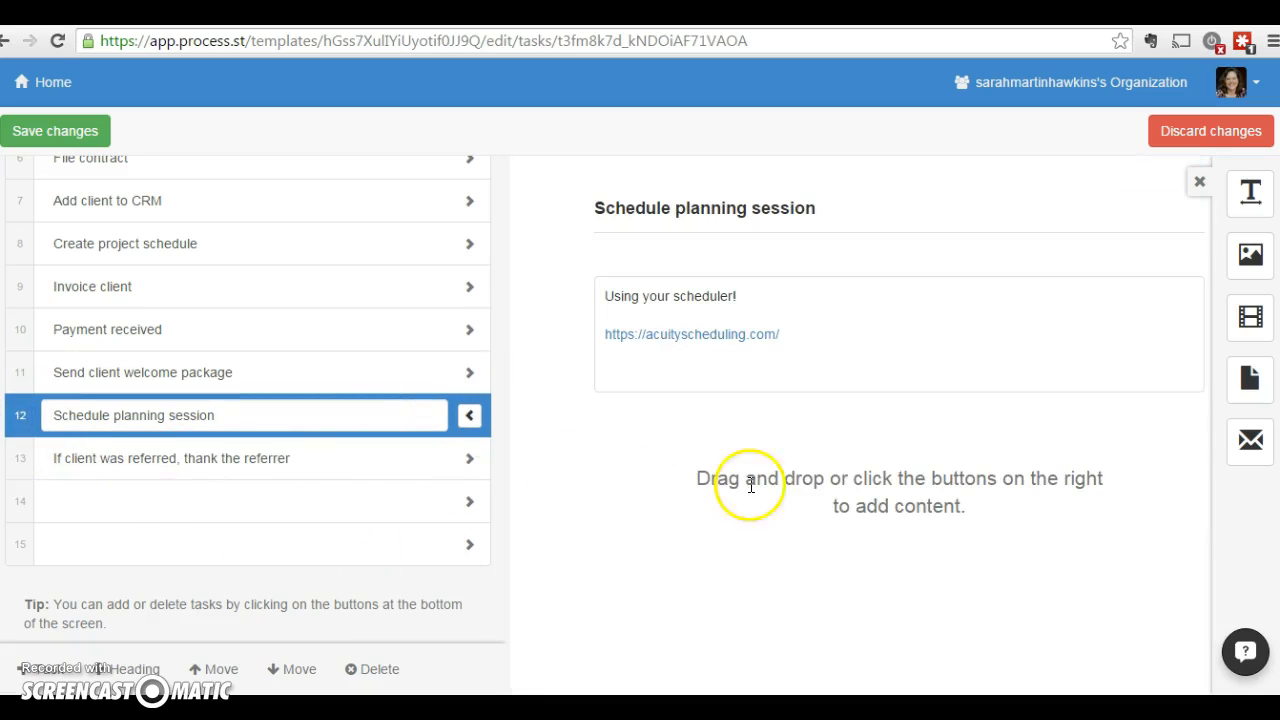
left_click_drag(618, 364, 793, 377)
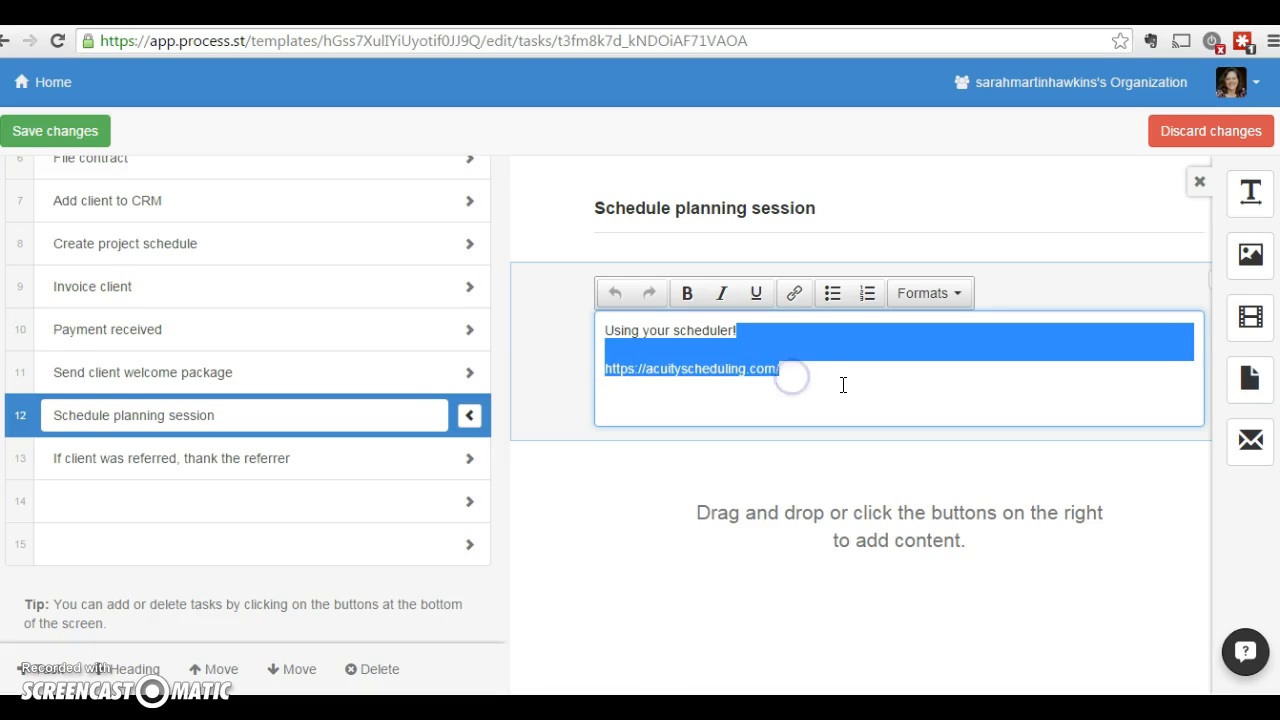
left_click(843, 380)
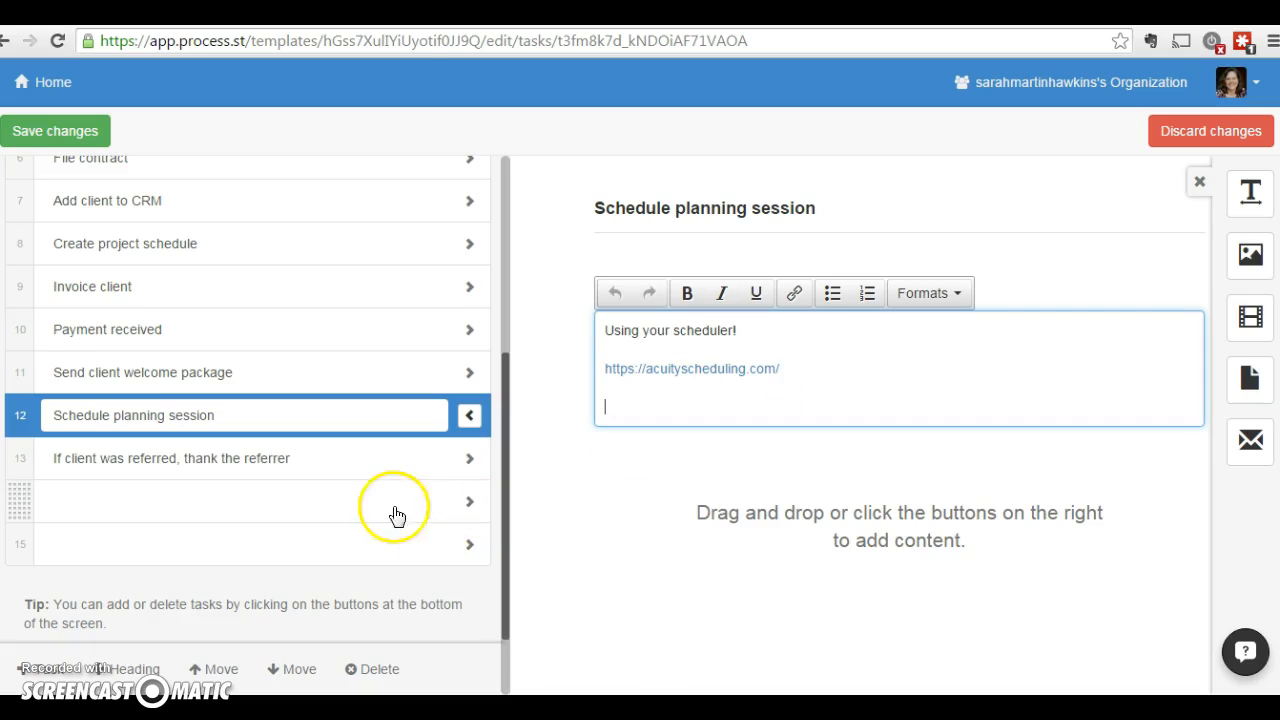
scroll(380, 510, "down", 1)
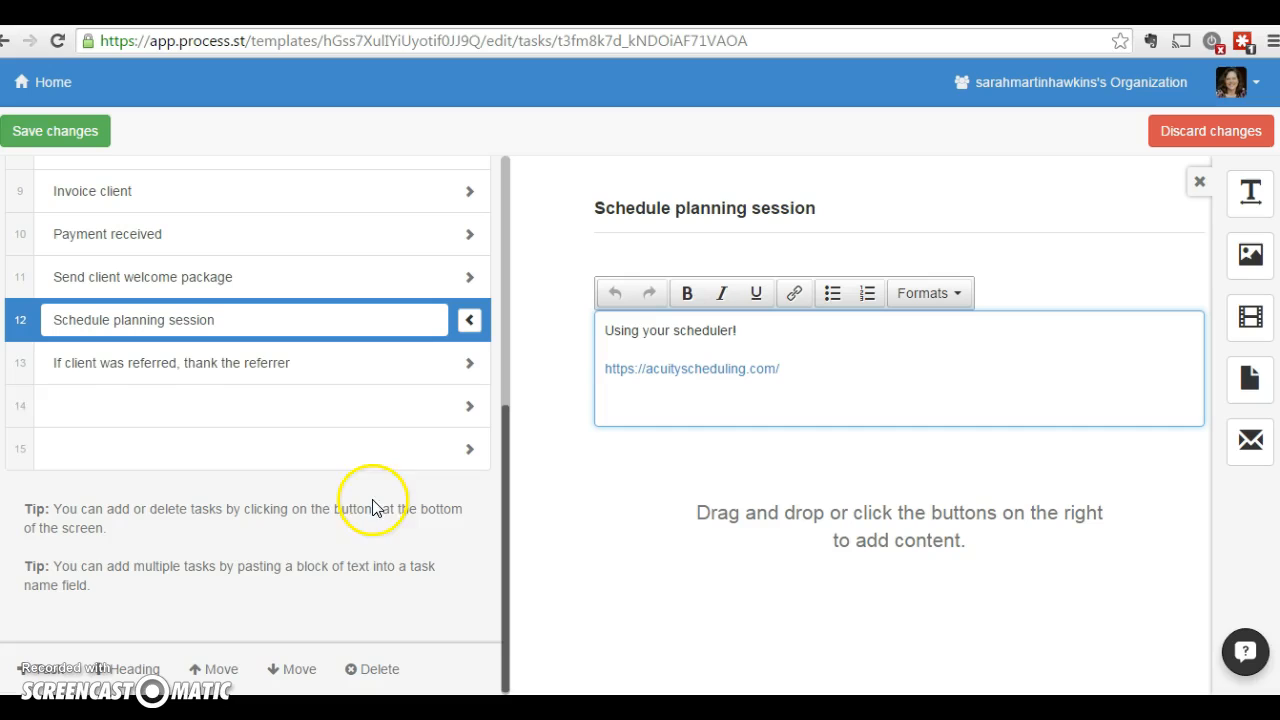
left_click(16, 364)
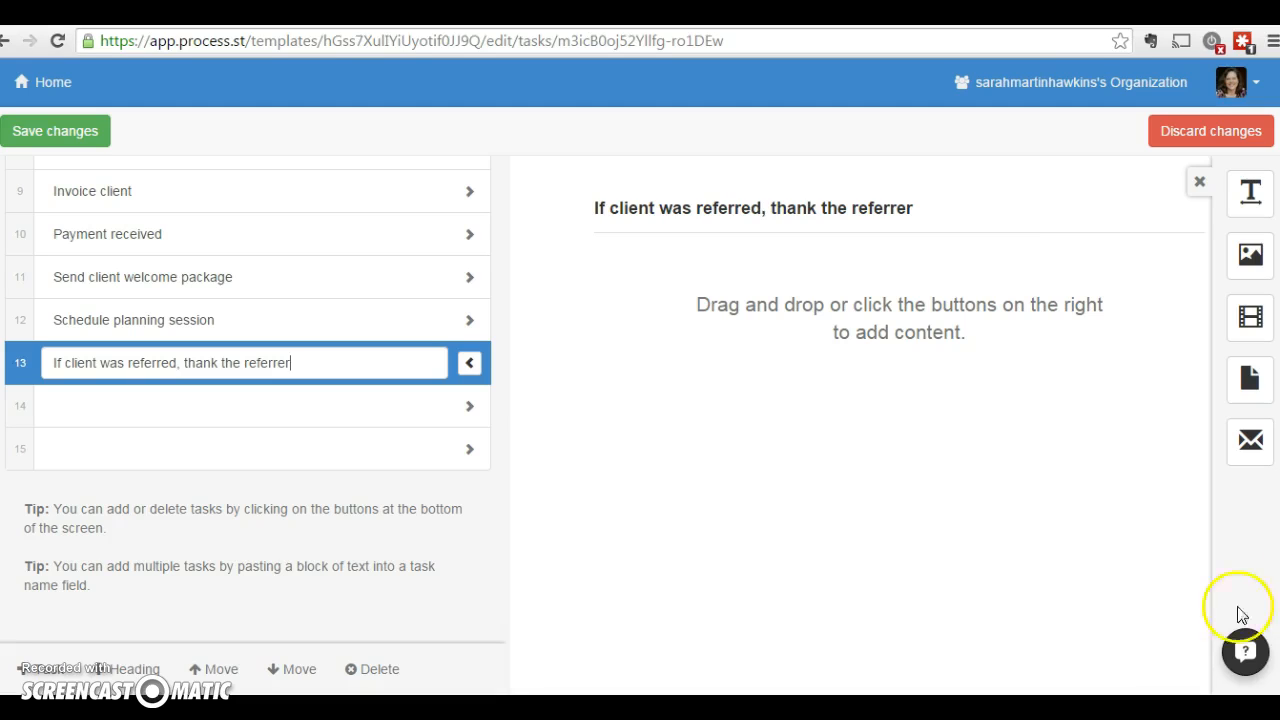
- Name the empty task 14 "Work begins", directly after the task for thanking the referrer
left_click(262, 410)
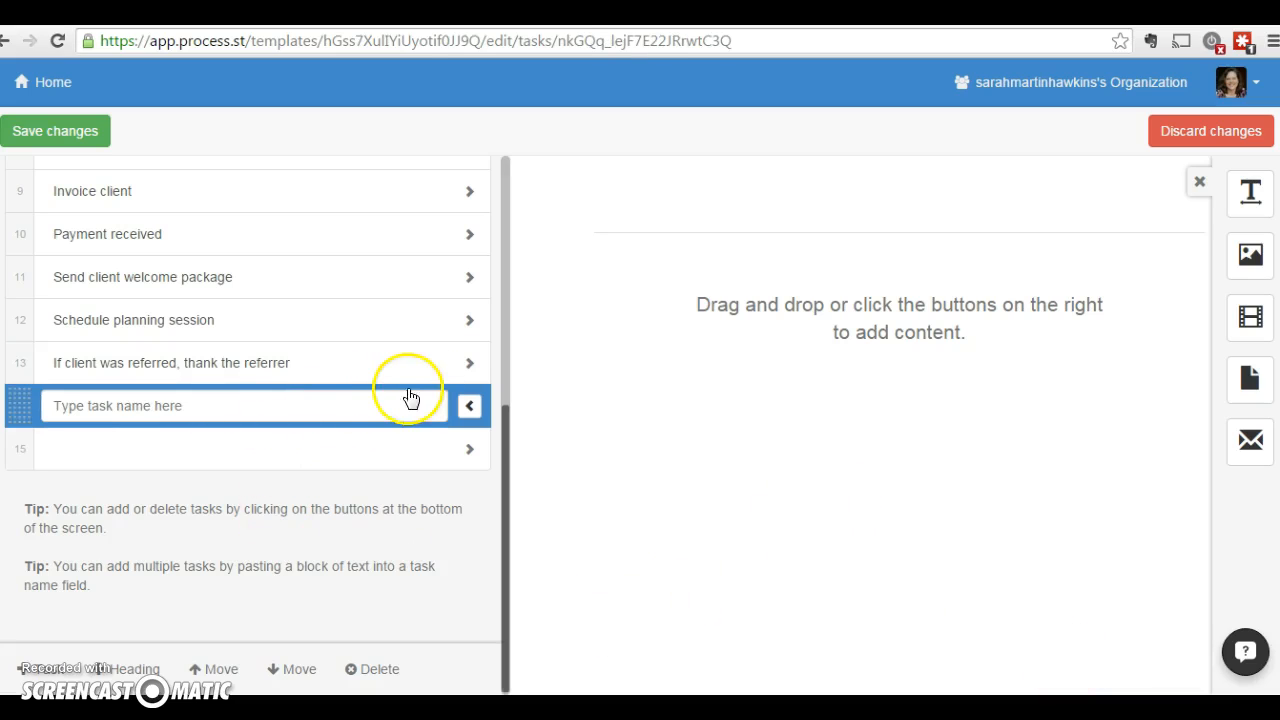
left_click(63, 449)
left_click(63, 404)
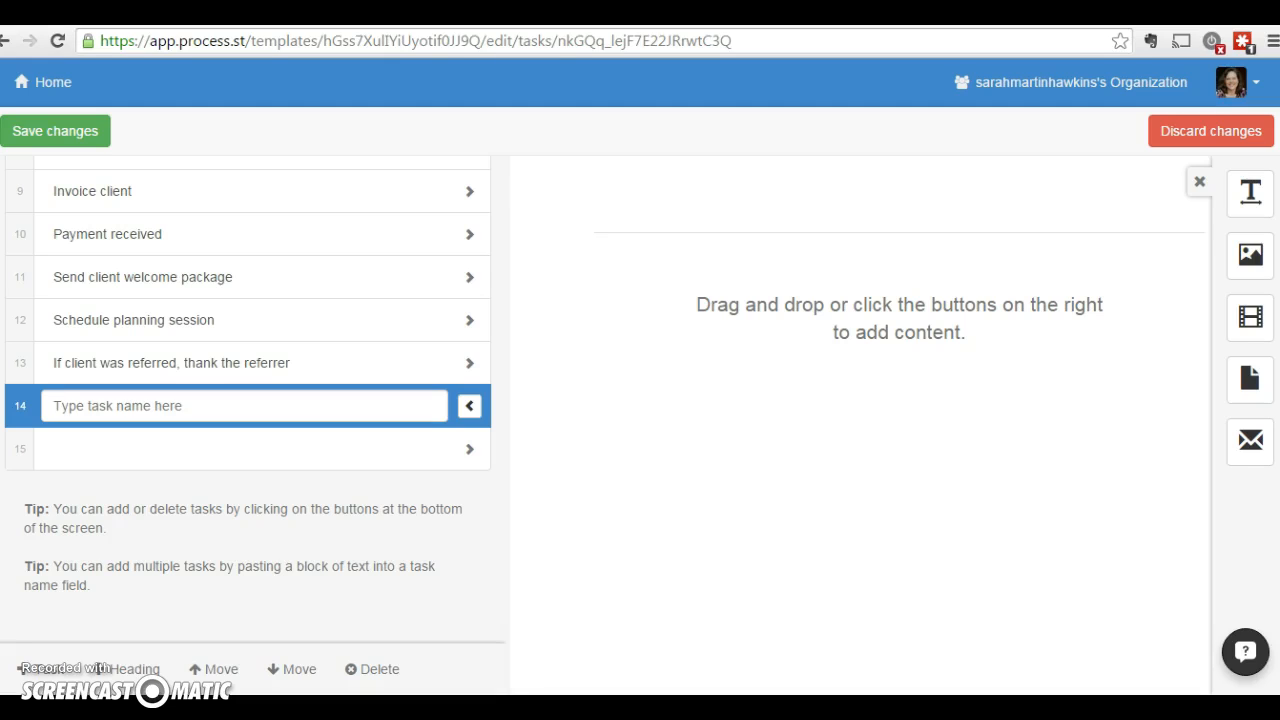
type("Work begins")
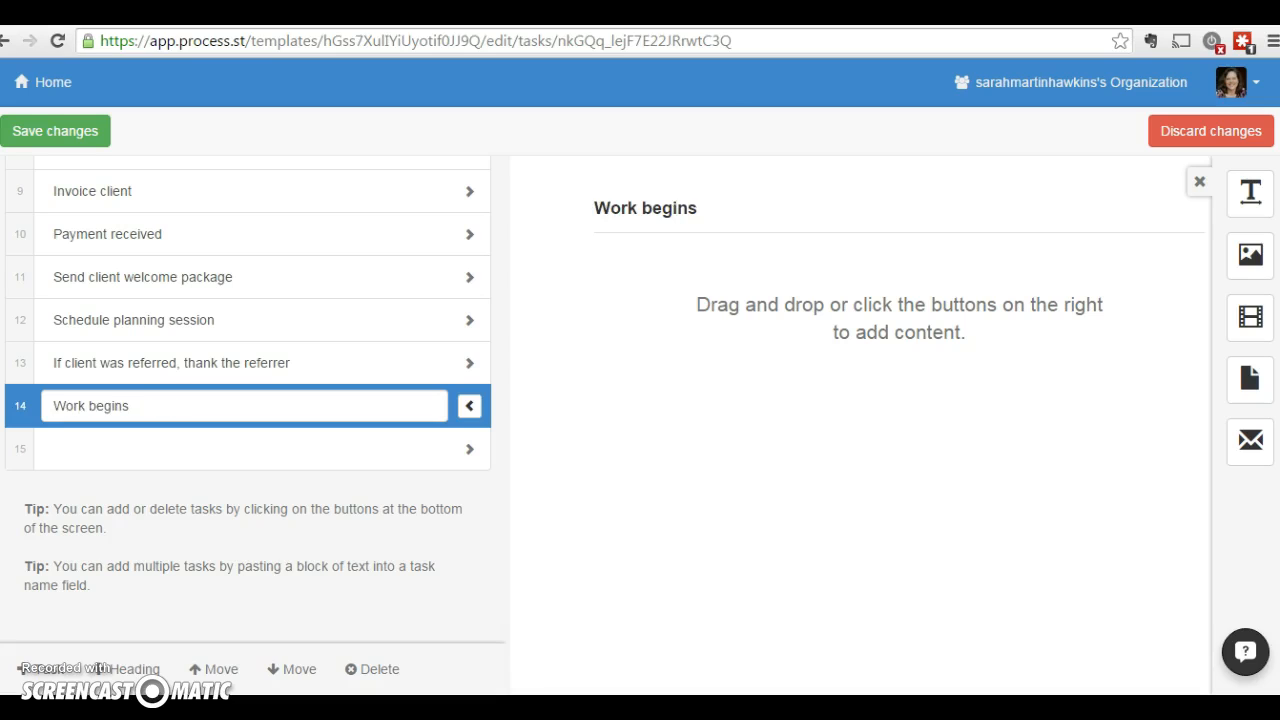
key("Return")
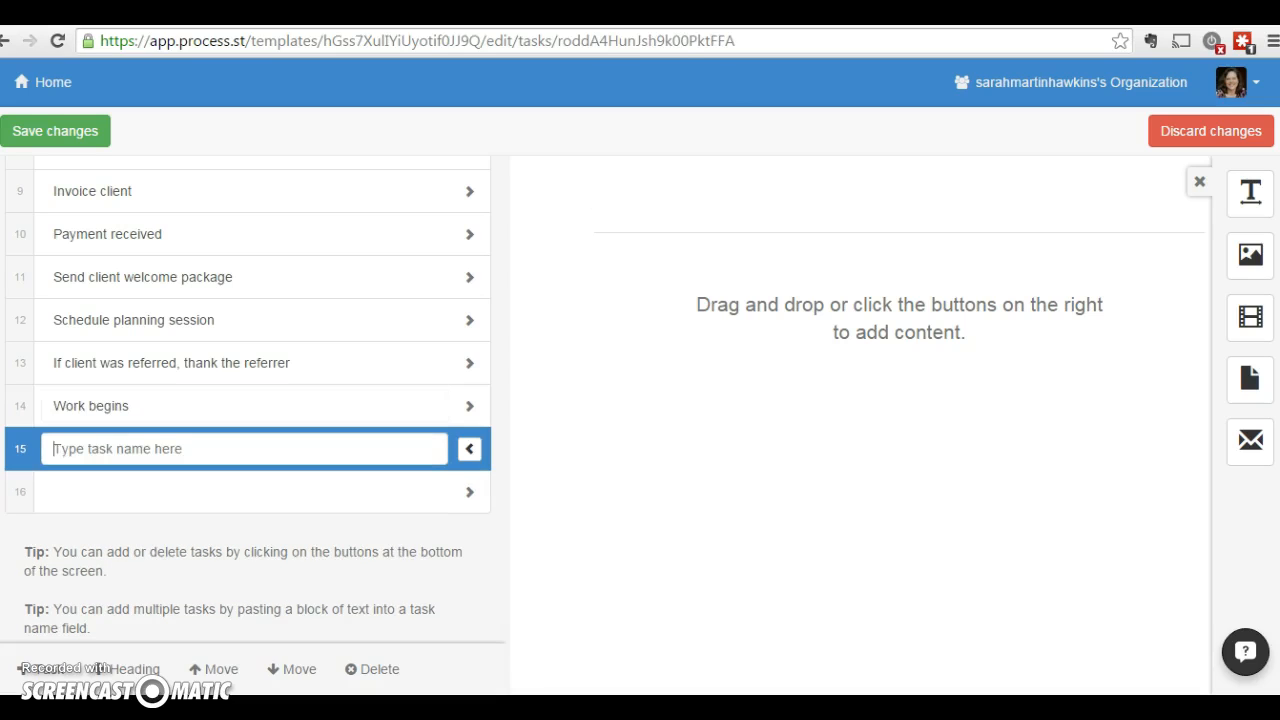
- Name task 15 "Work ends" and start another task below it
type("Wro")
key("BackSpace")
key("BackSpace")
type("okk ends")
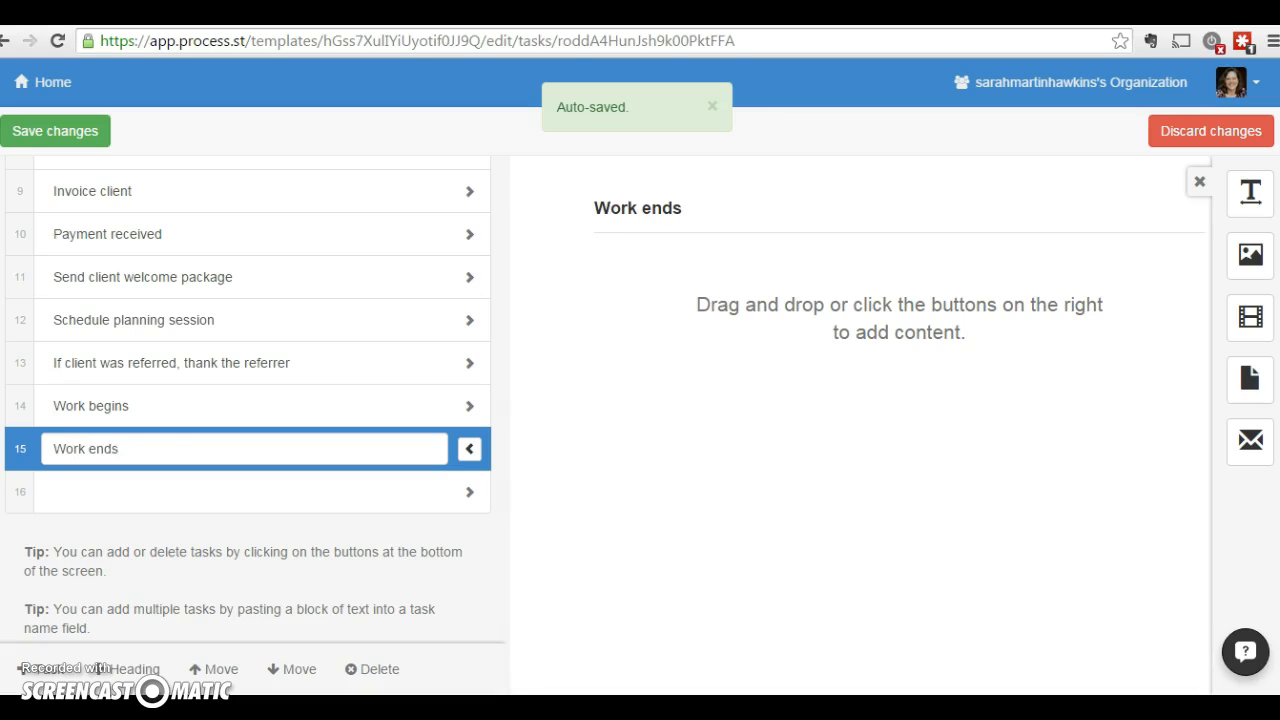
key("Return")
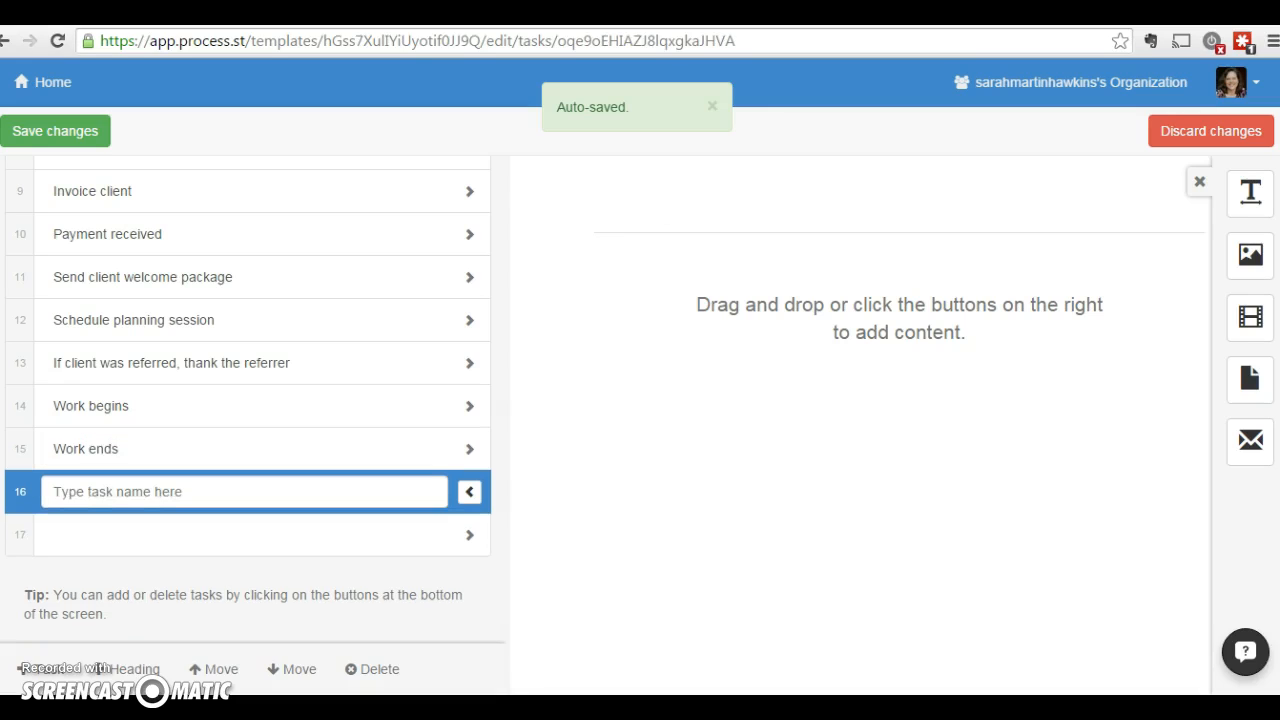
- Add "Ask for a testimonial" as task 16 and "Ask for referral" as task 17
type("Ask")
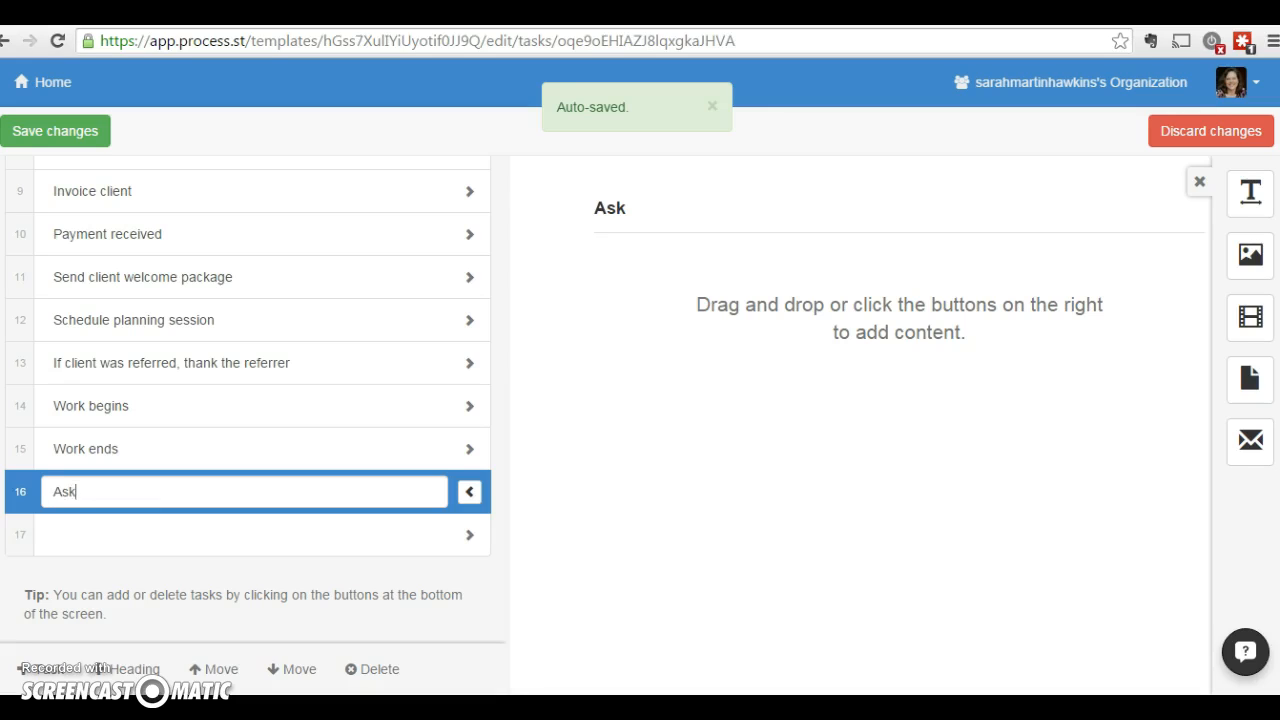
type(" for a testimonial")
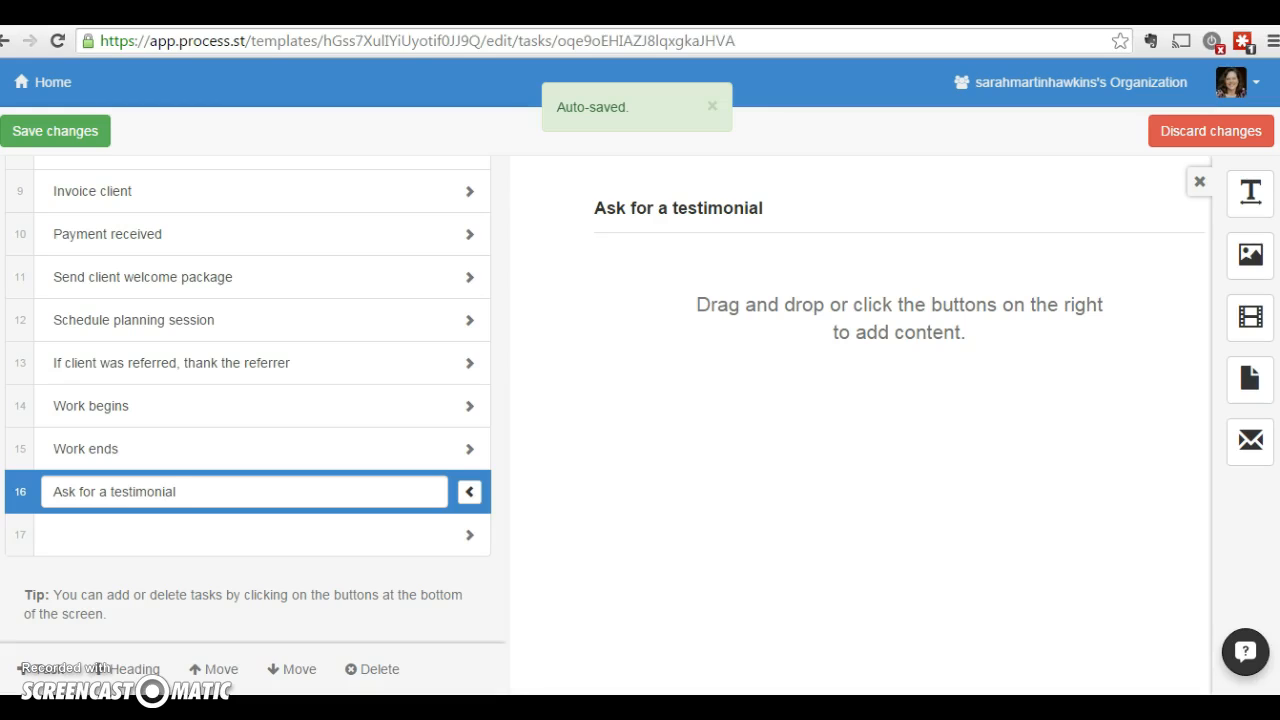
key("Return")
type("Ask")
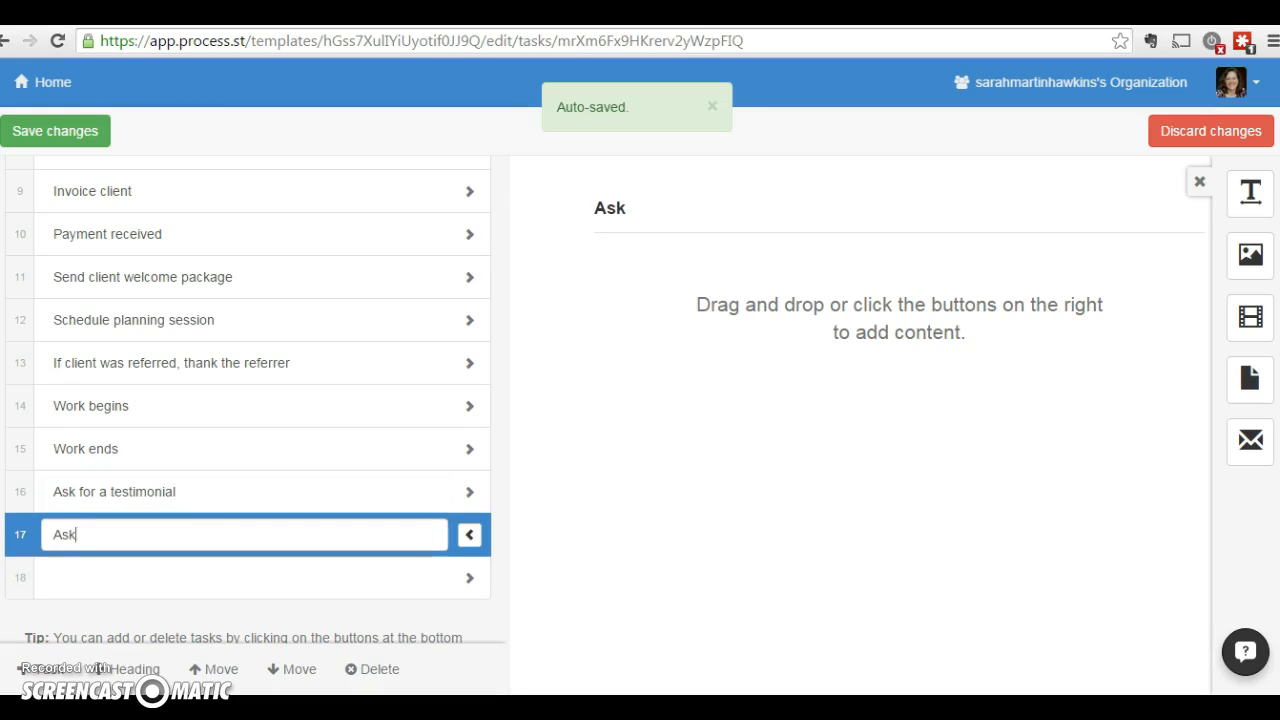
type(" for referral")
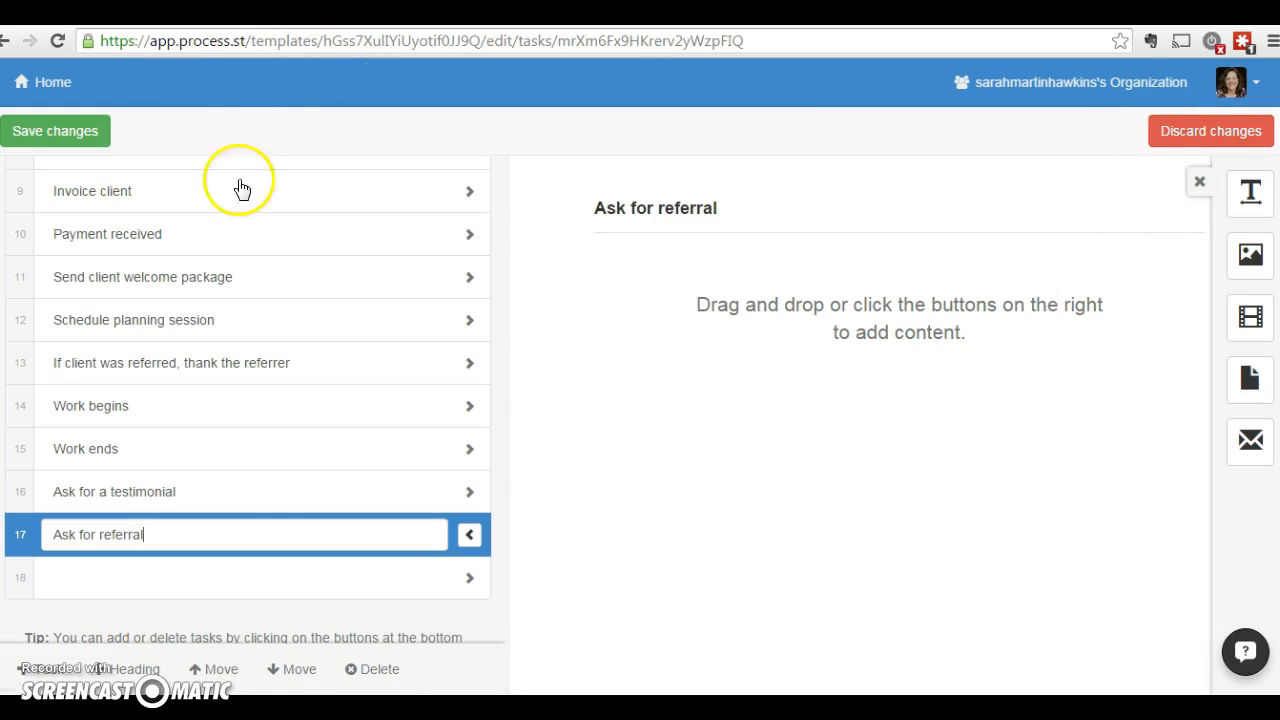
- Switch to the running PowerPoint slide show with the True North Business Management slide
mouse_move(310, 708)
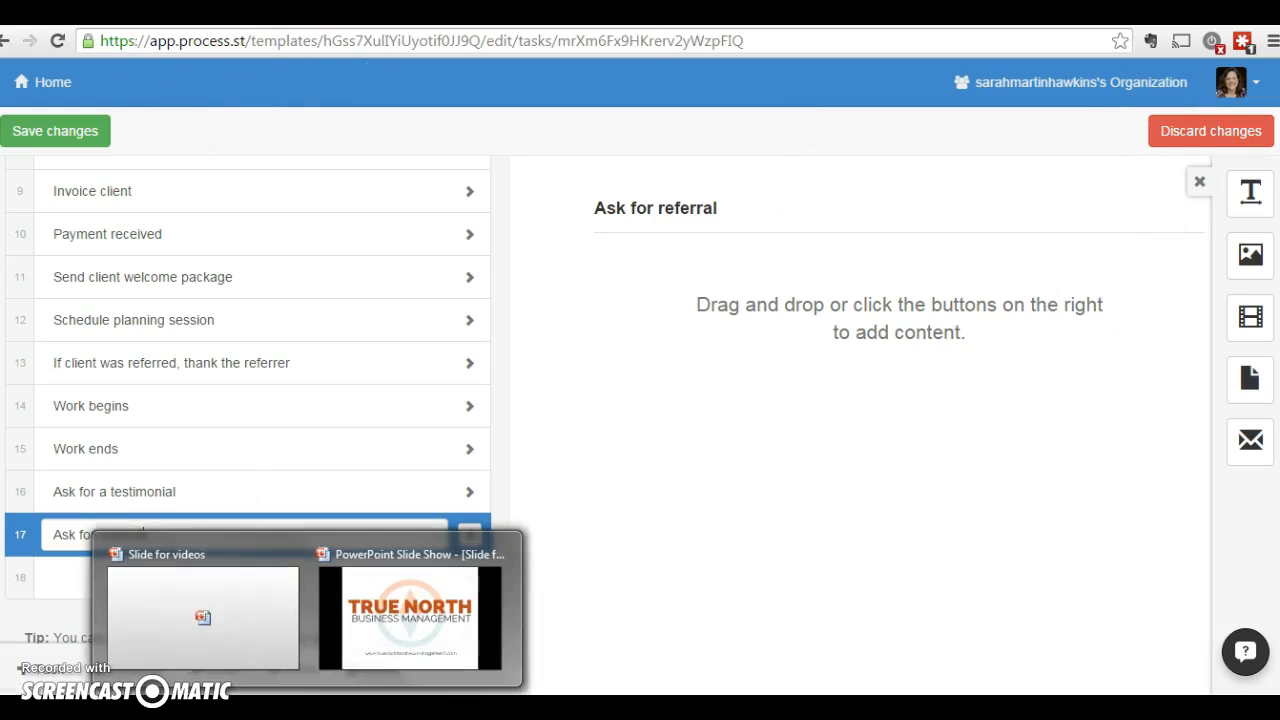
left_click(393, 603)
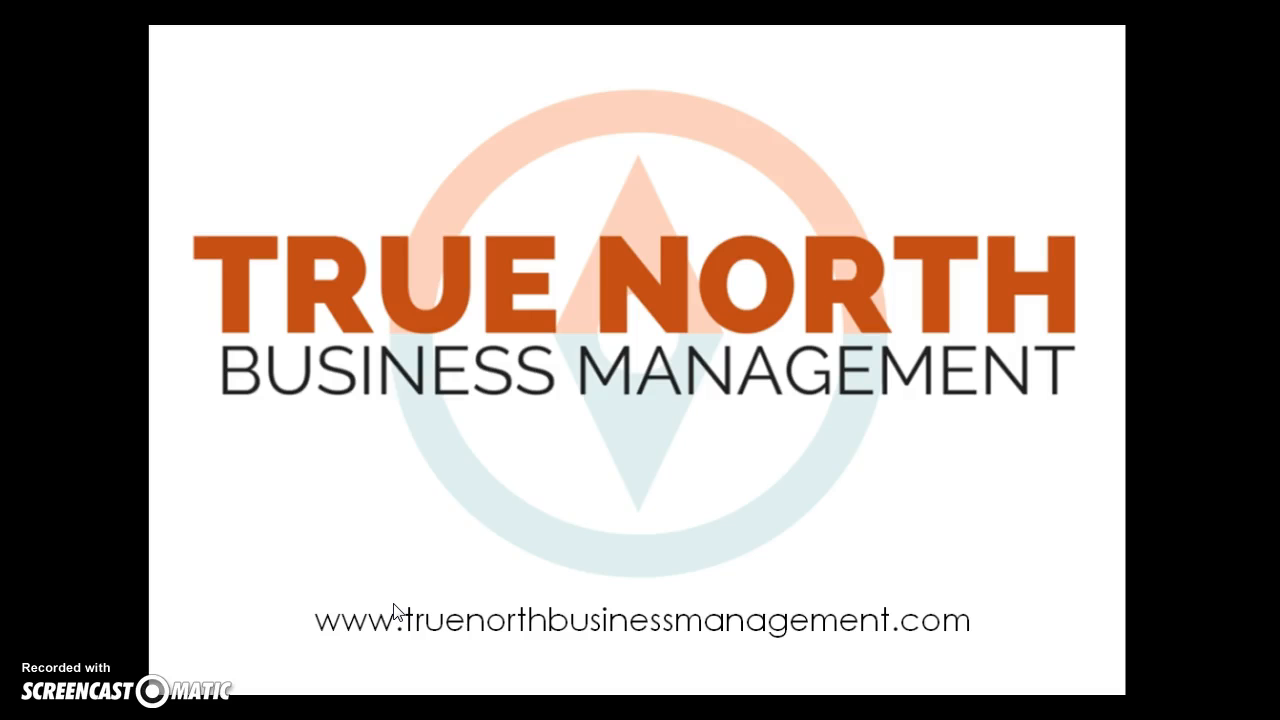